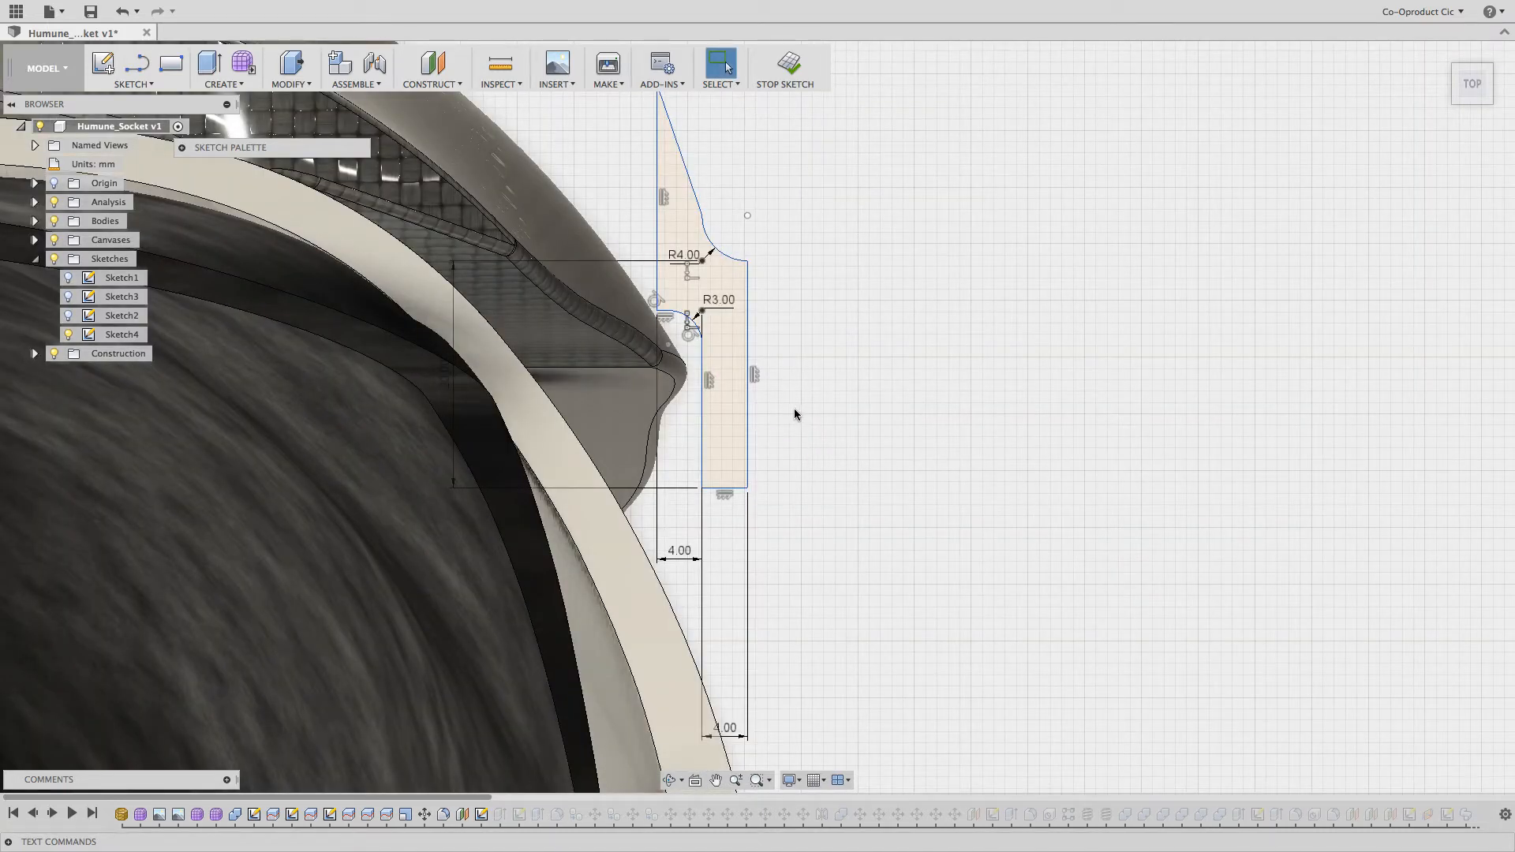
# Step: Set the width of the profile's lower vertical leg in Sketch4 to 6 mm and finish the sketch
pyautogui.click(722, 729)
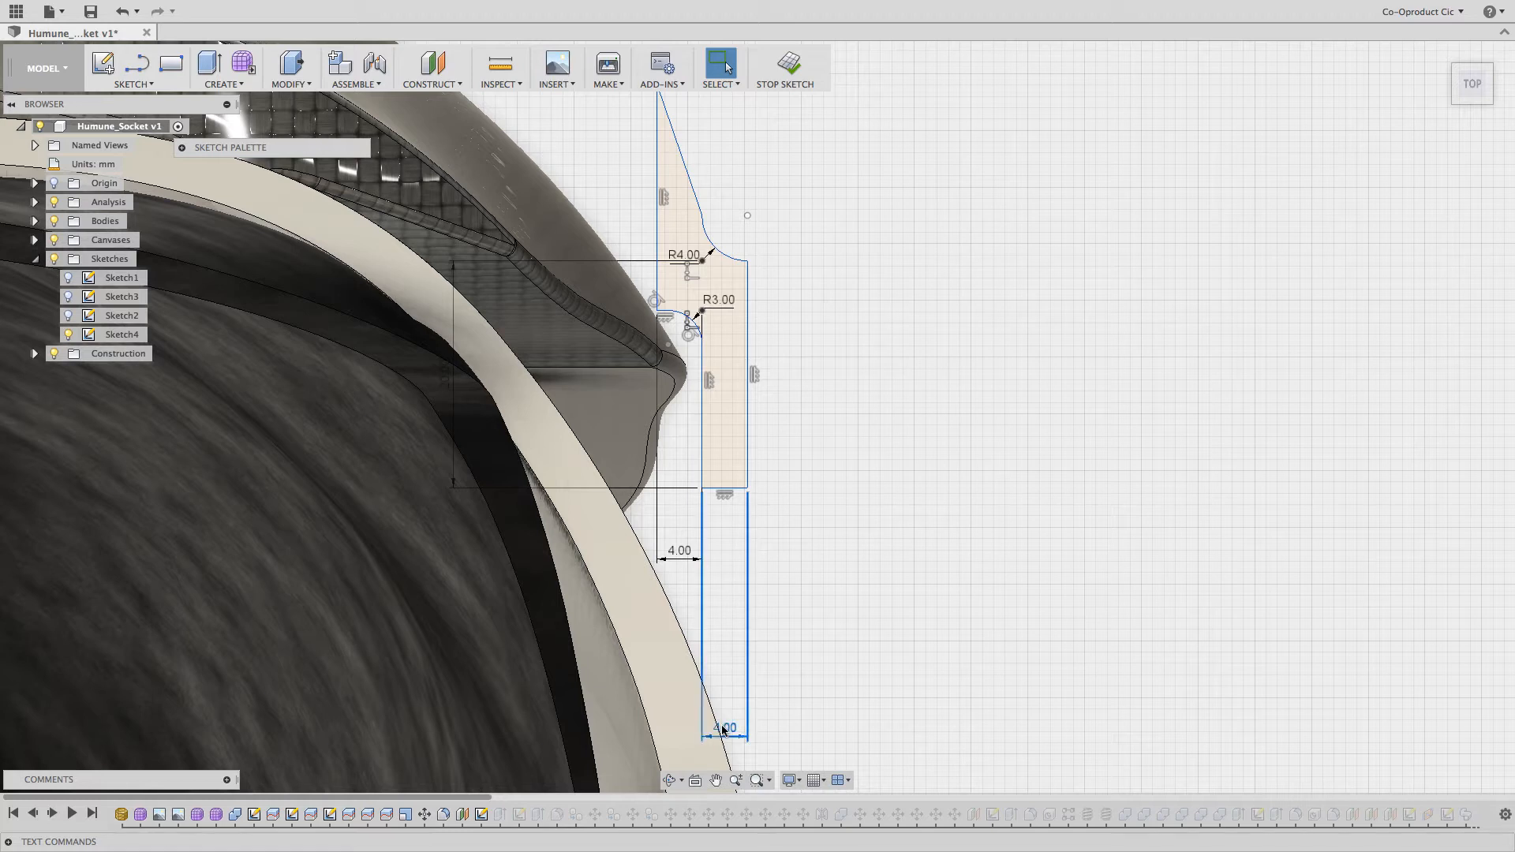
pyautogui.doubleClick(722, 728)
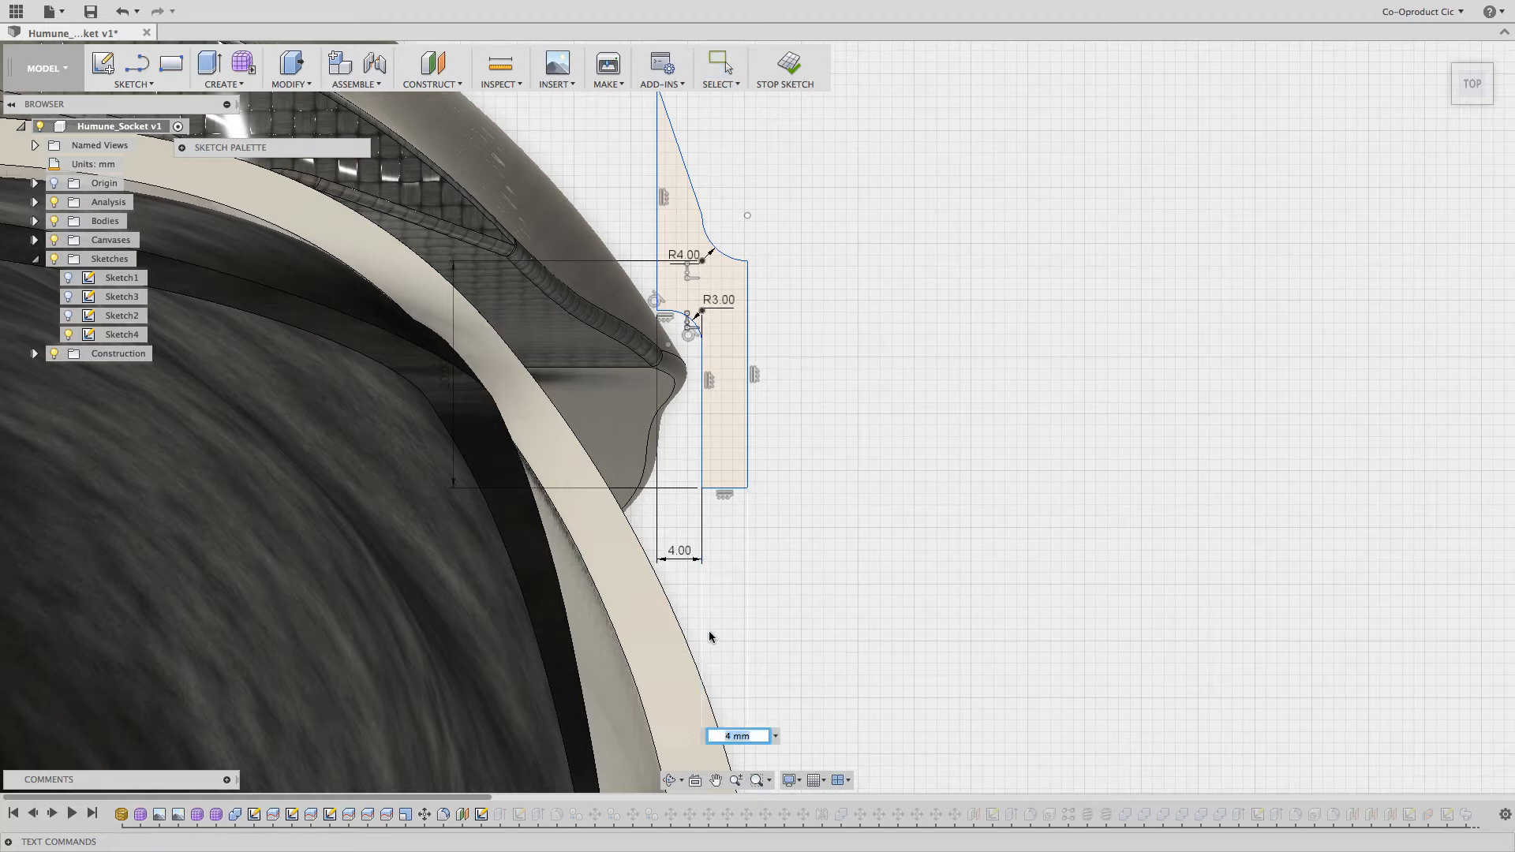
pyautogui.write('6')
pyautogui.press('Return')
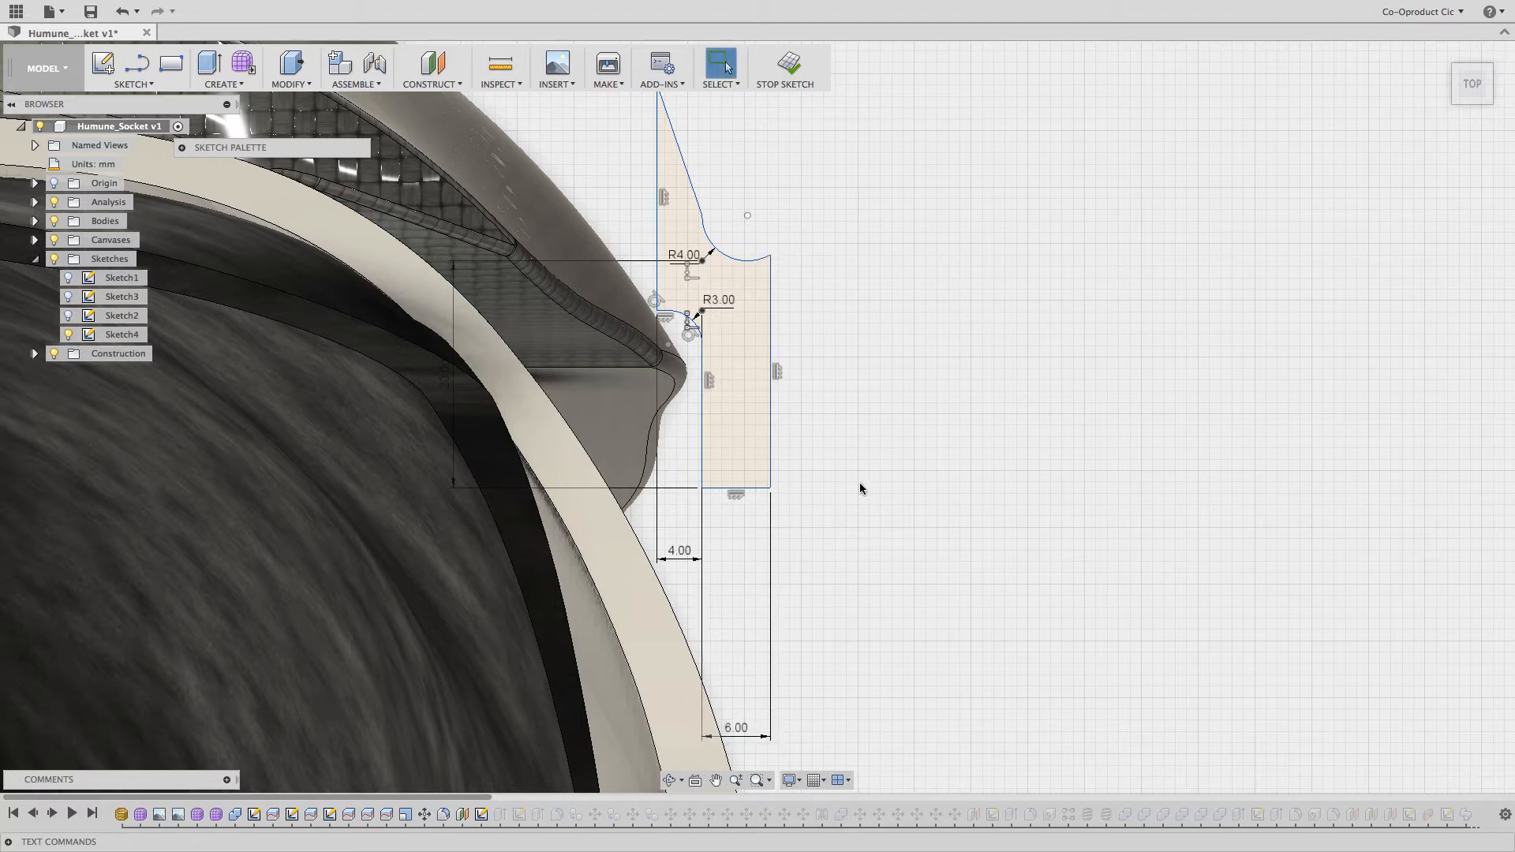
pyautogui.click(789, 65)
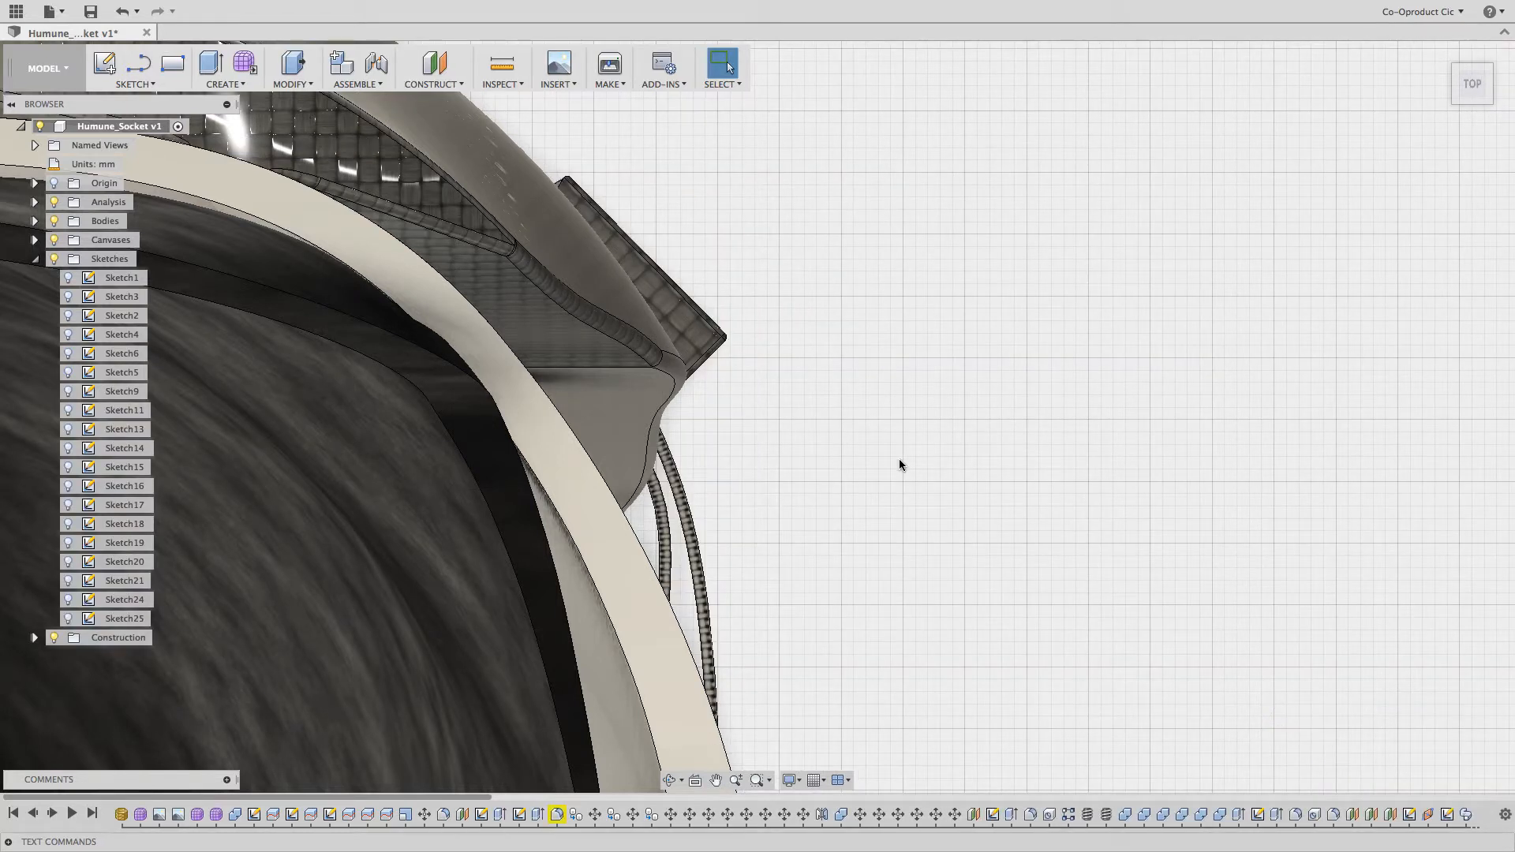
# Step: Open Sketch5, the buckle's slot sketch, for editing
pyautogui.click(770, 780)
pyautogui.click(776, 817)
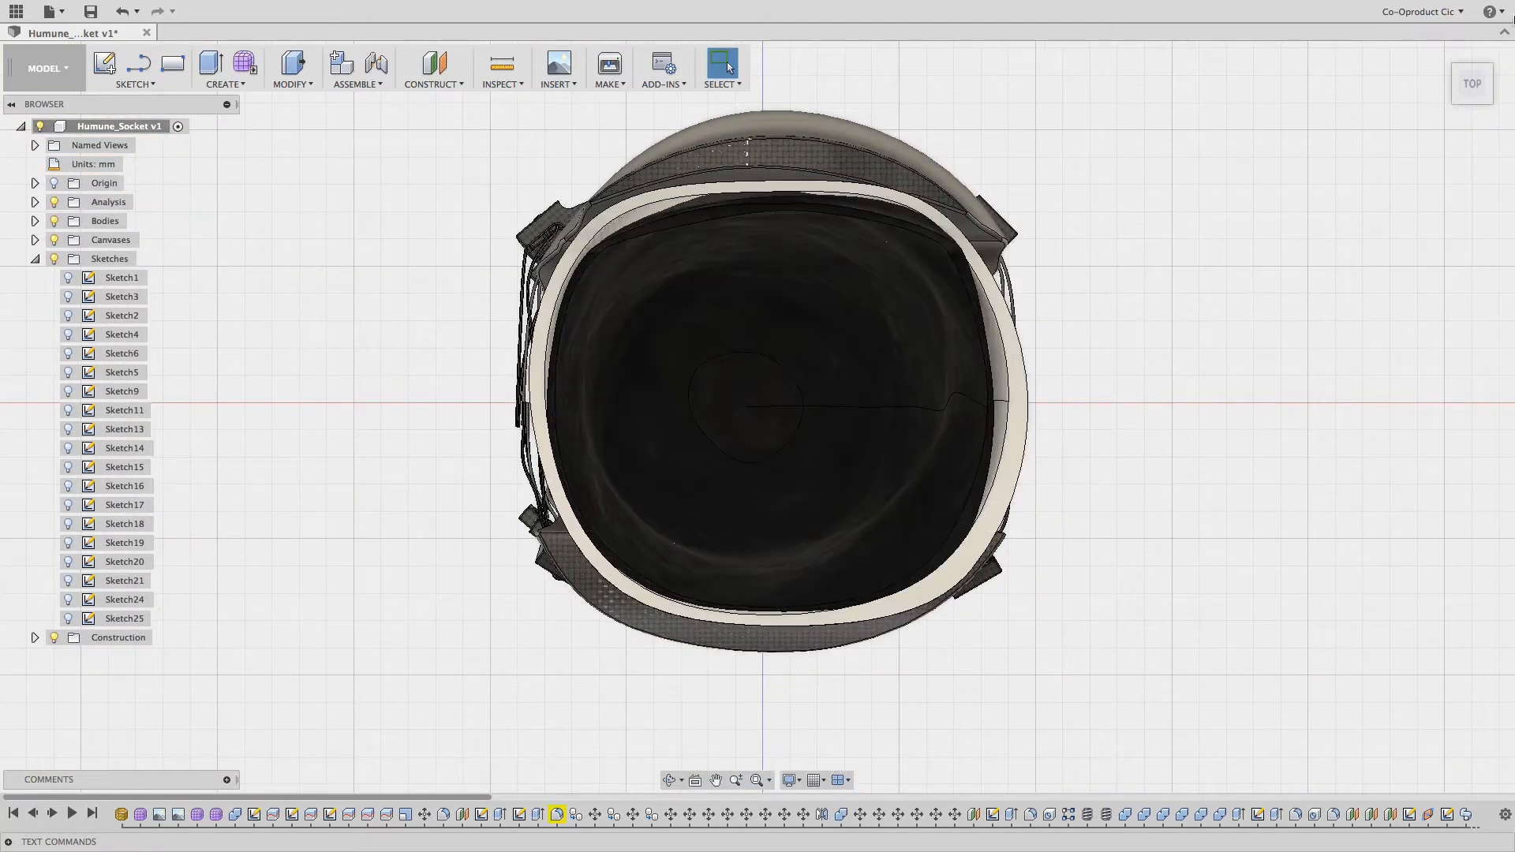
pyautogui.click(1443, 55)
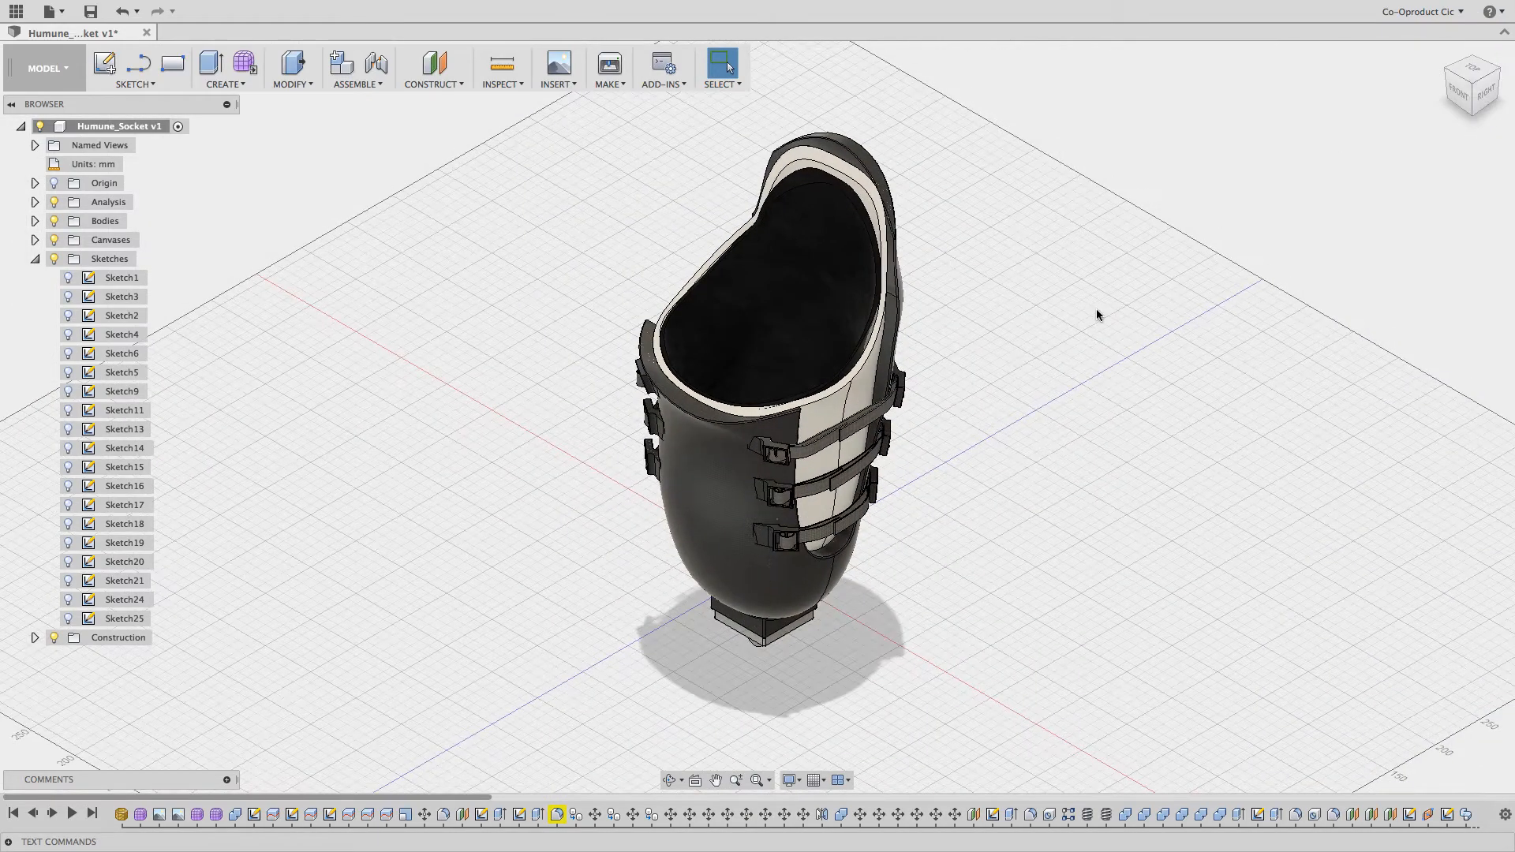
pyautogui.keyDown('shift'); pyautogui.hscroll(5, 974, 439); pyautogui.keyUp('shift')
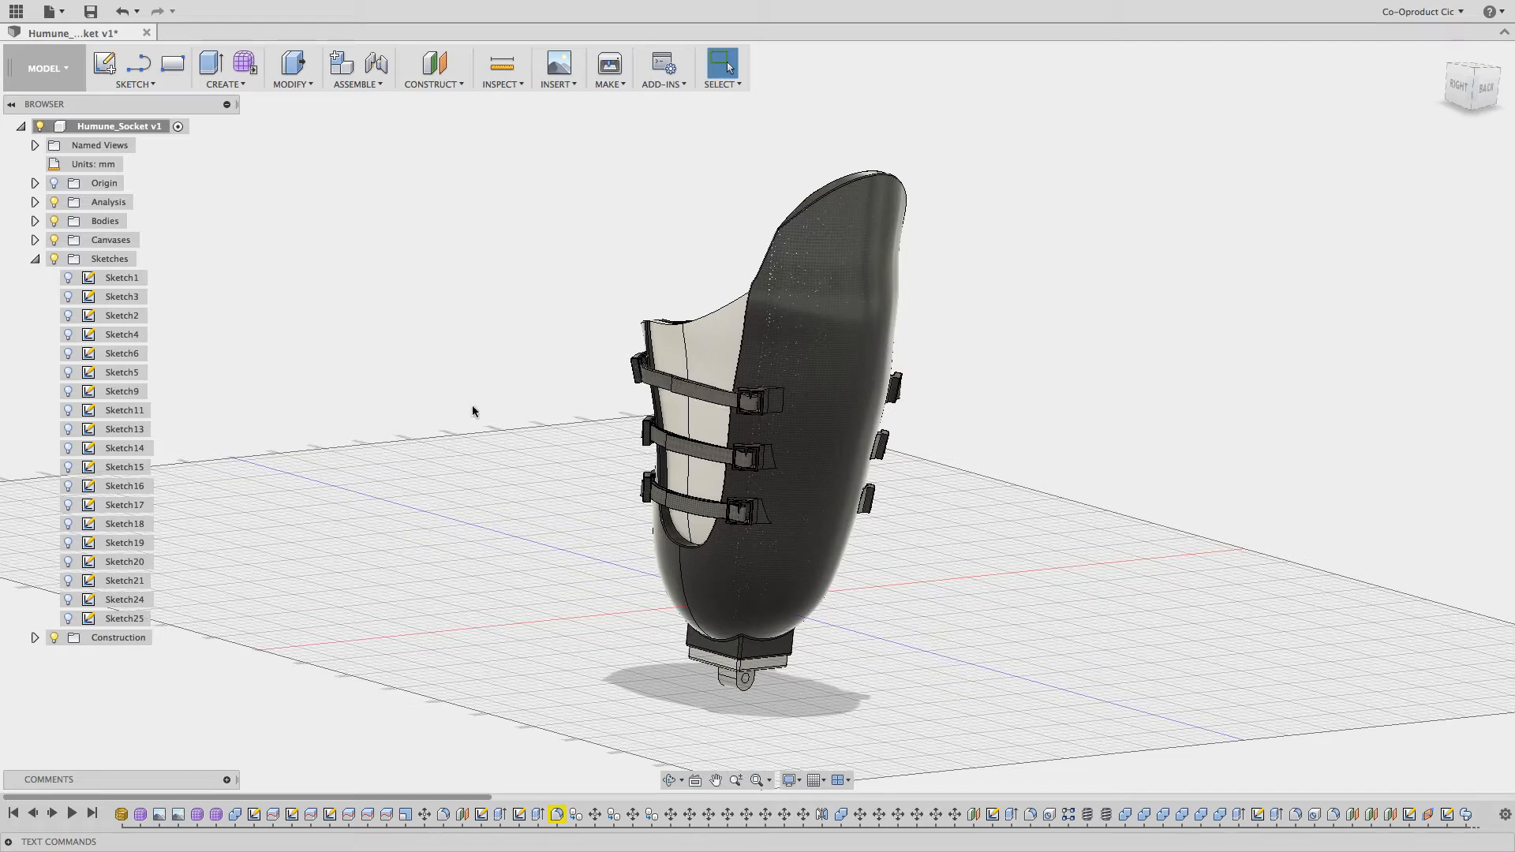
pyautogui.rightClick(123, 373)
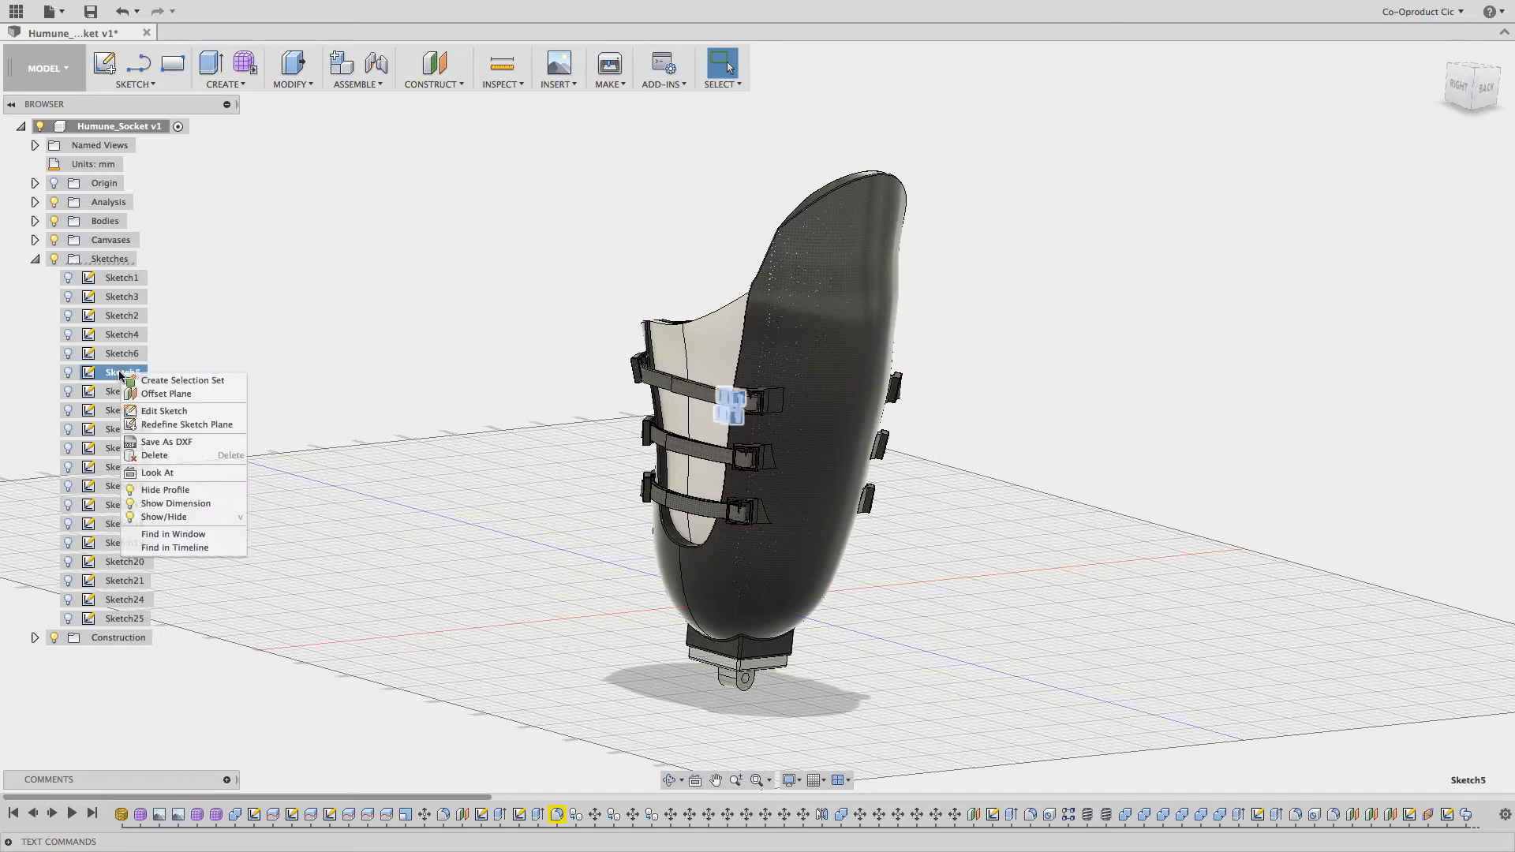
pyautogui.click(150, 411)
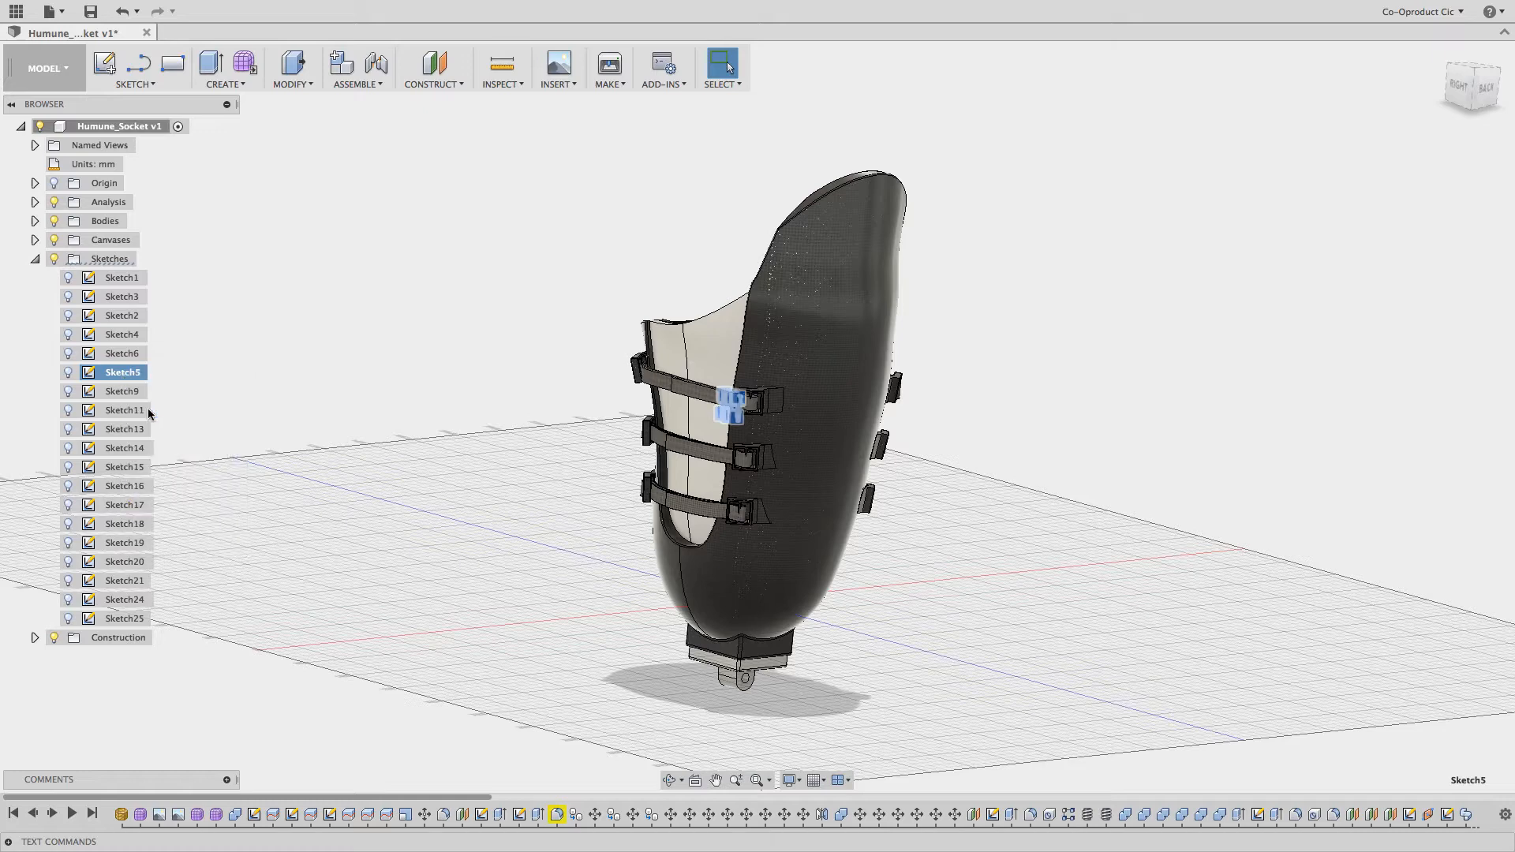
# Step: Set the gap between the two buckle slots to 4 mm
pyautogui.click(770, 782)
pyautogui.click(779, 805)
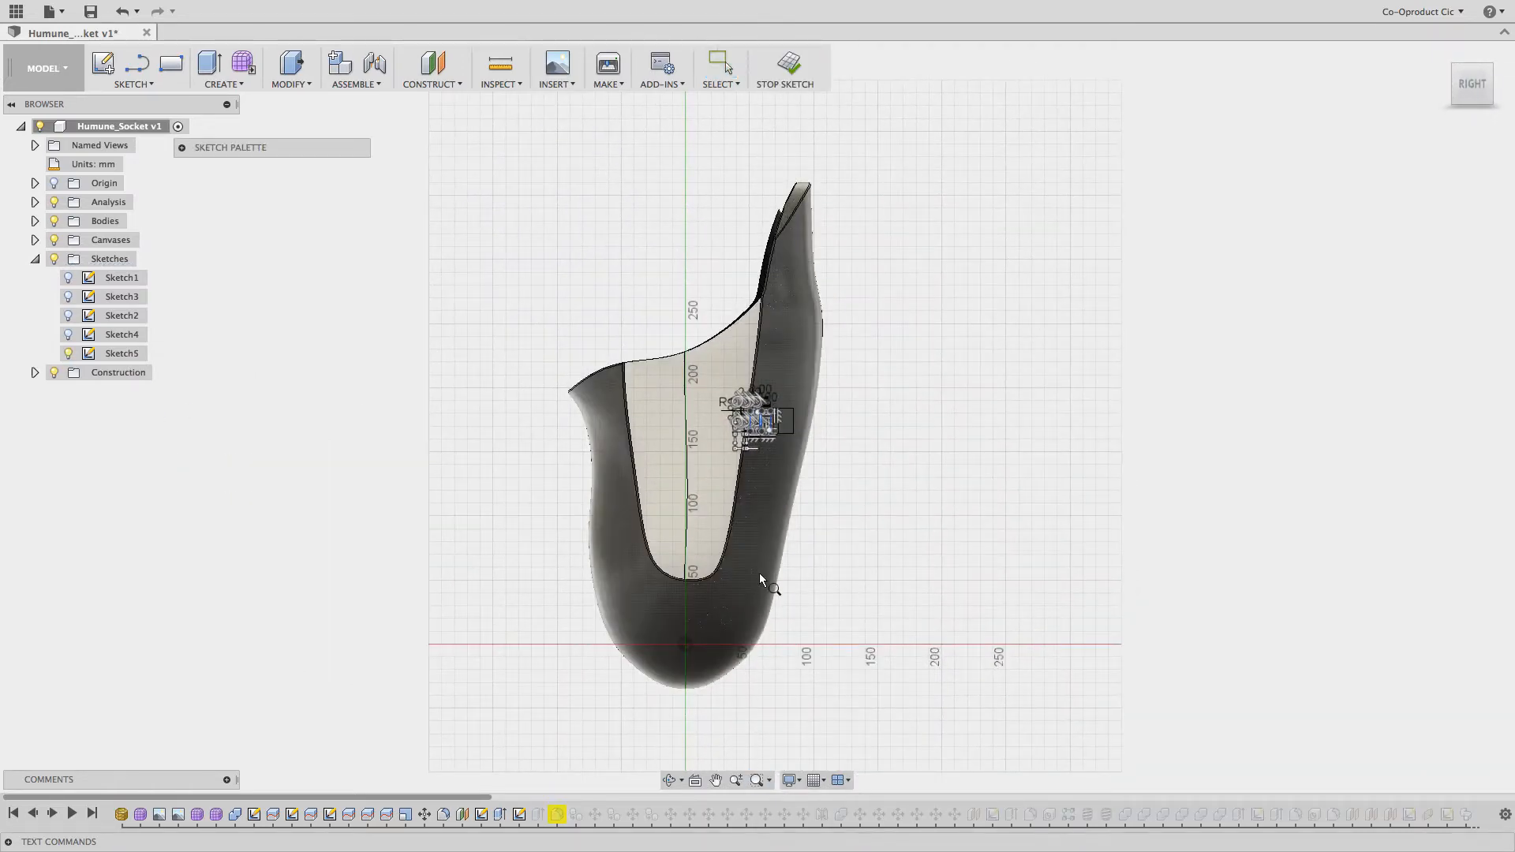
pyautogui.moveTo(800, 446); pyautogui.dragTo(808, 453)
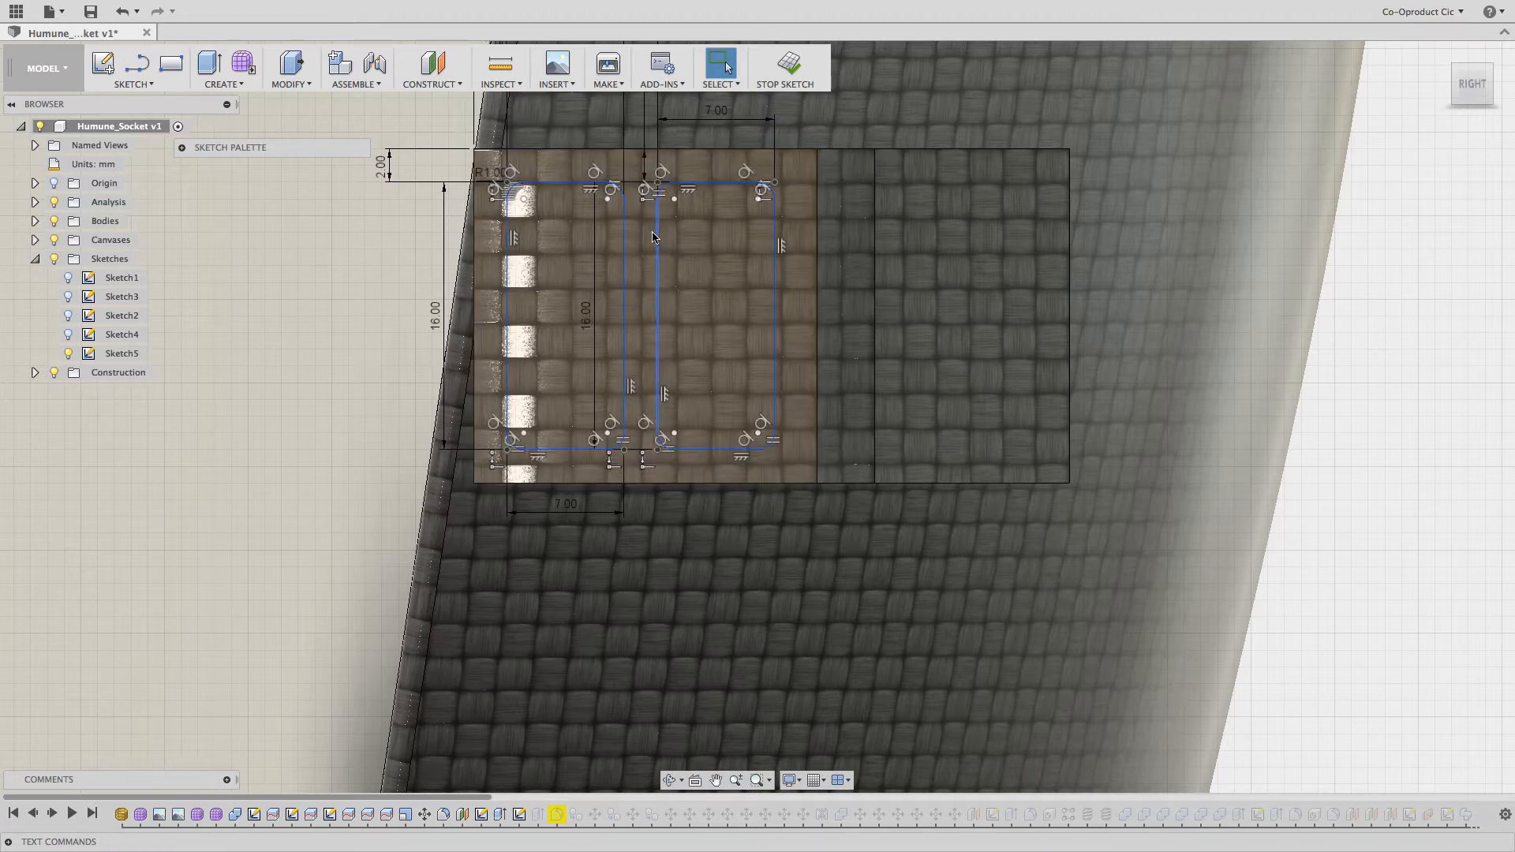
pyautogui.scroll(5, 653, 235)
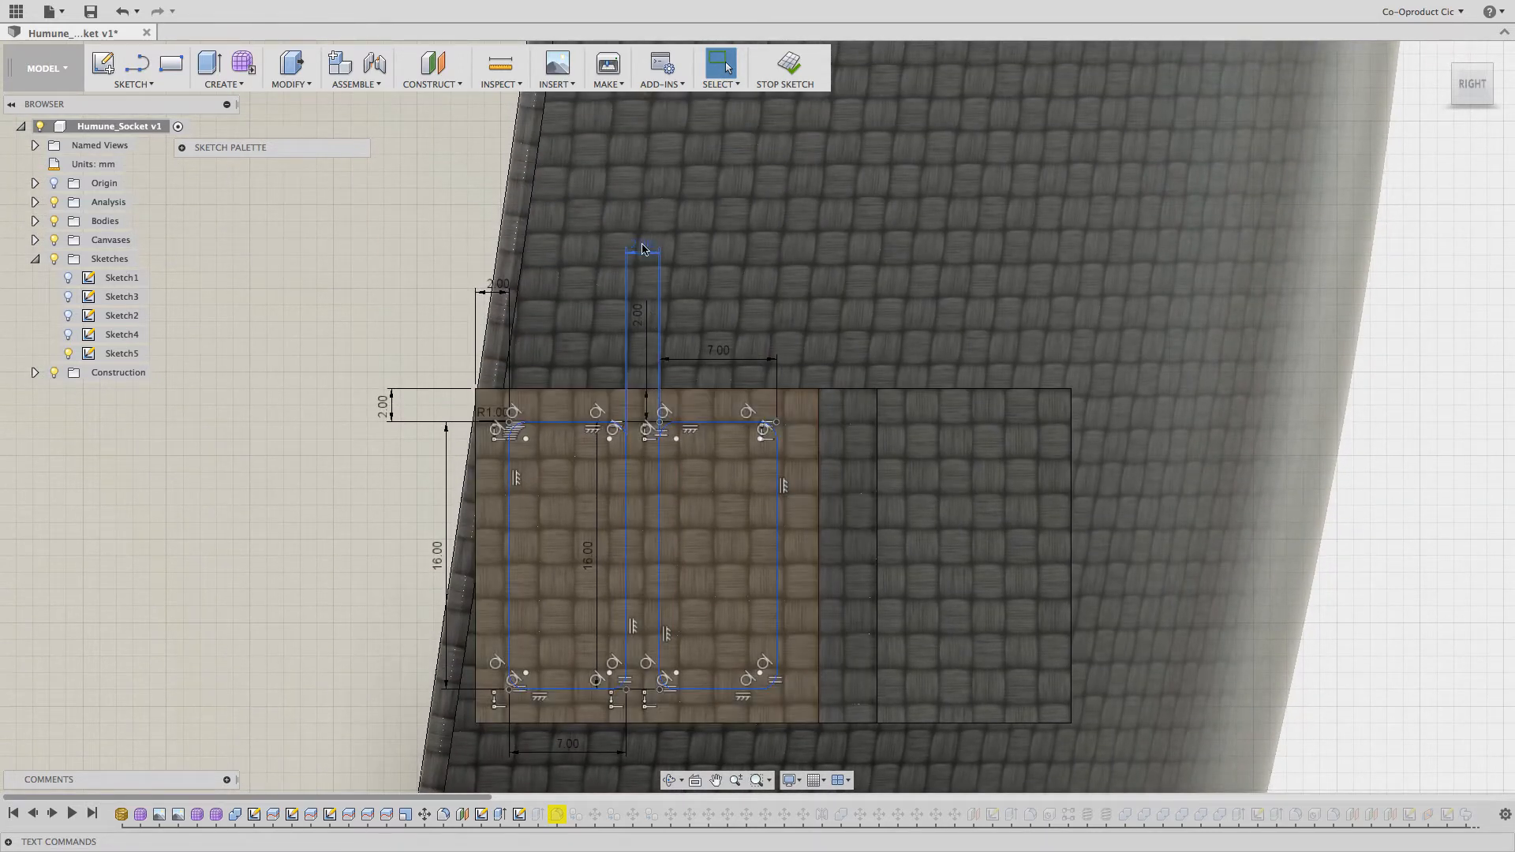
pyautogui.doubleClick(645, 247)
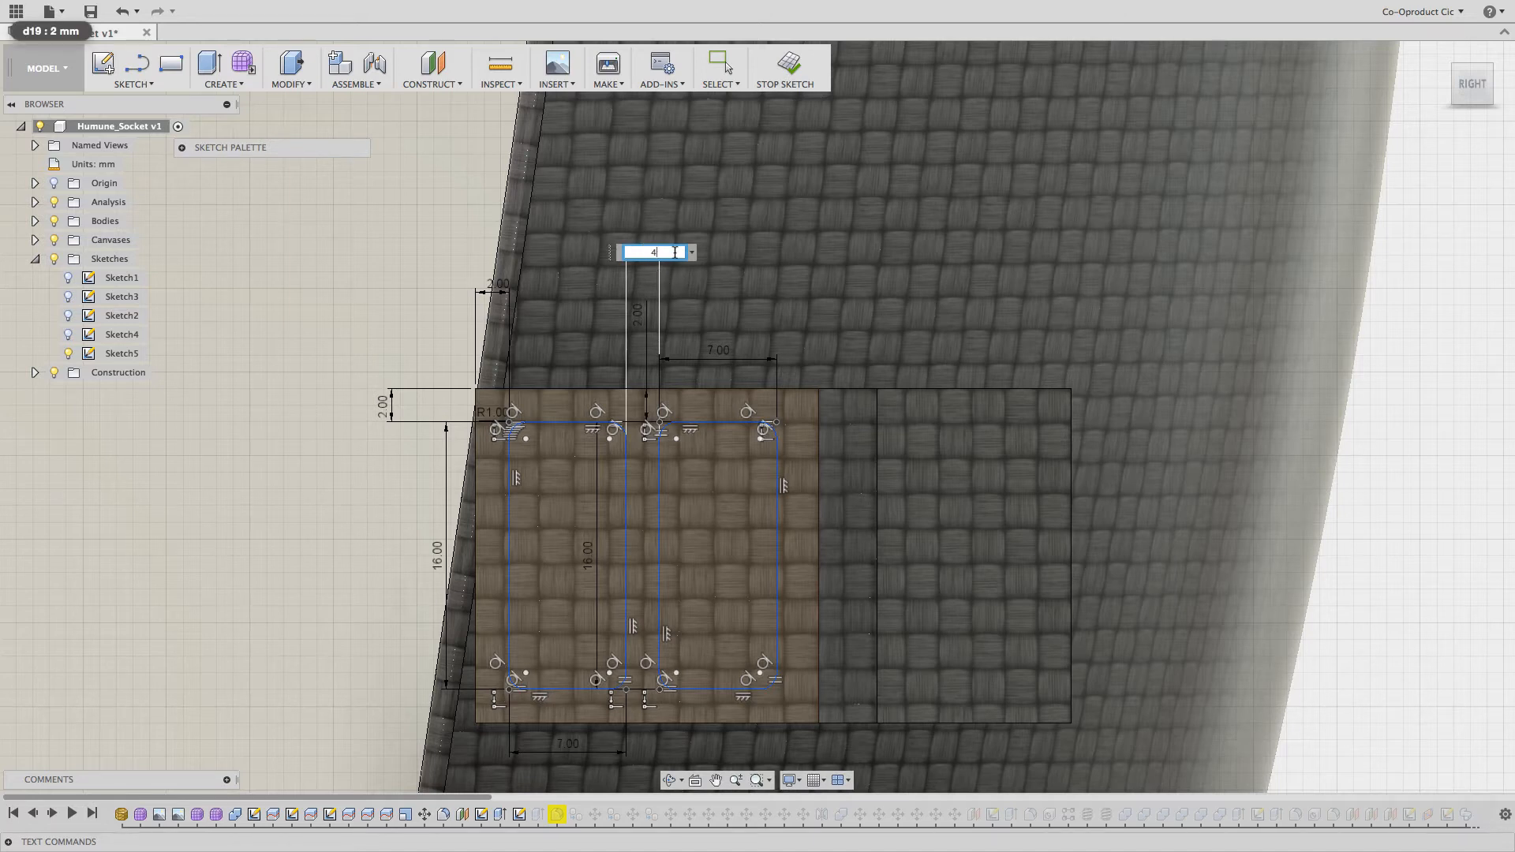
pyautogui.press('Return')
pyautogui.press('Escape')
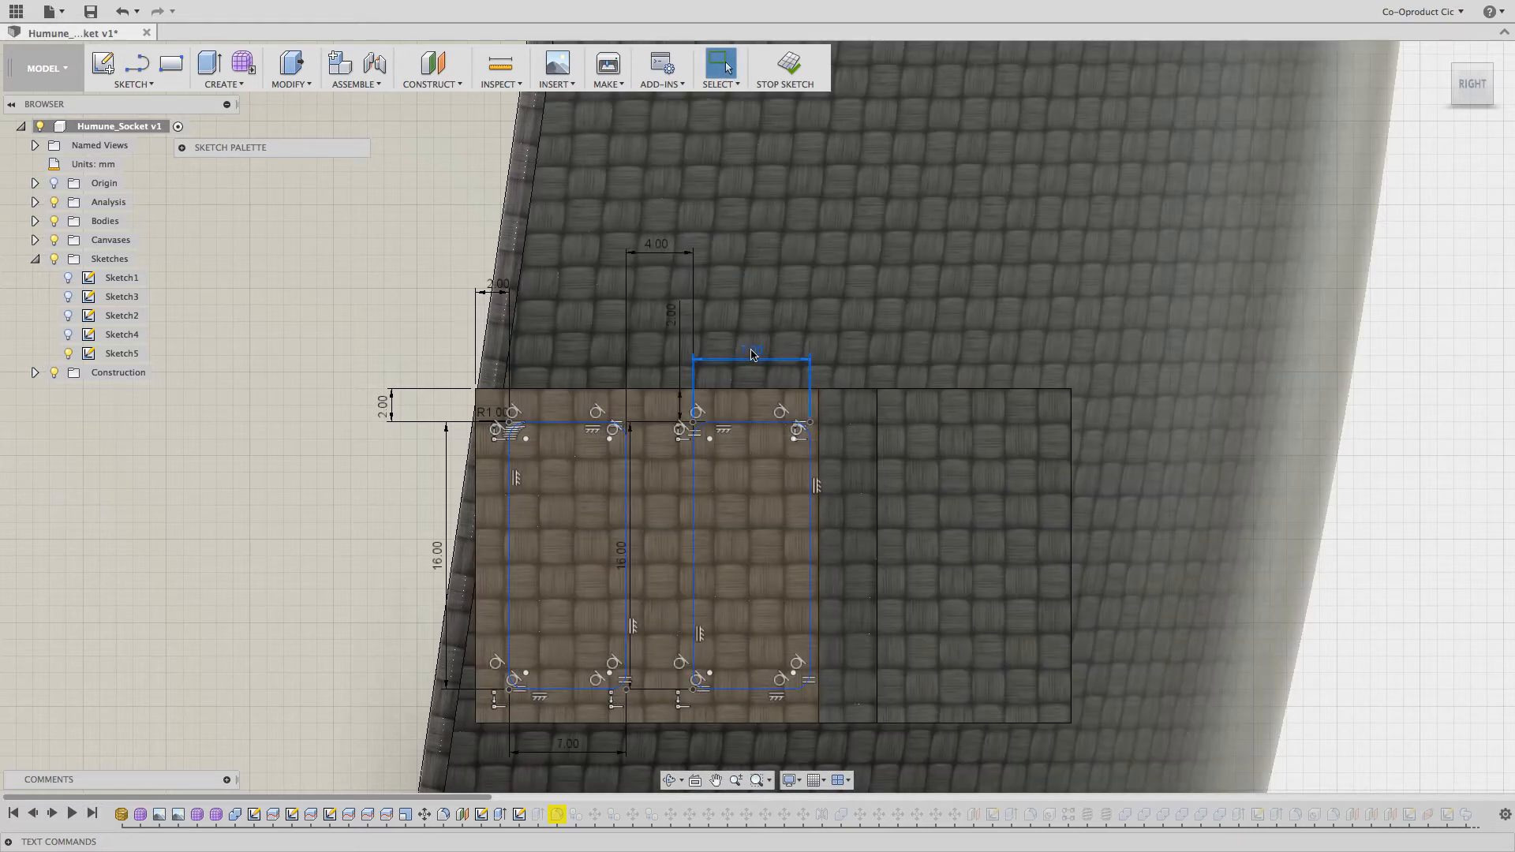
# Step: Set the width of both buckle slots to 6 mm and finish the sketch
pyautogui.doubleClick(751, 355)
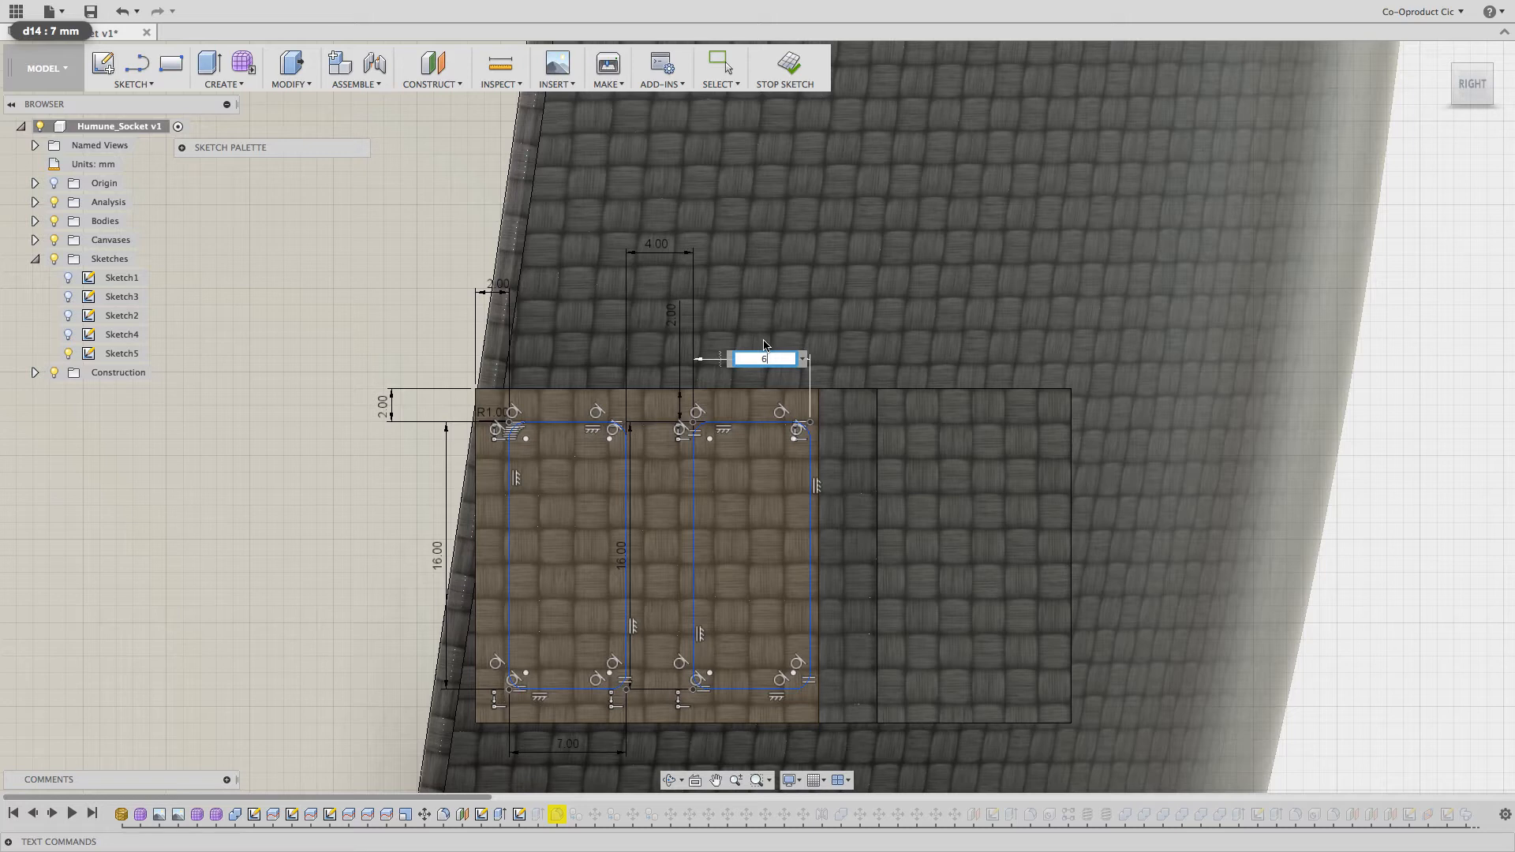
pyautogui.write('6')
pyautogui.press('Return')
pyautogui.press('Escape')
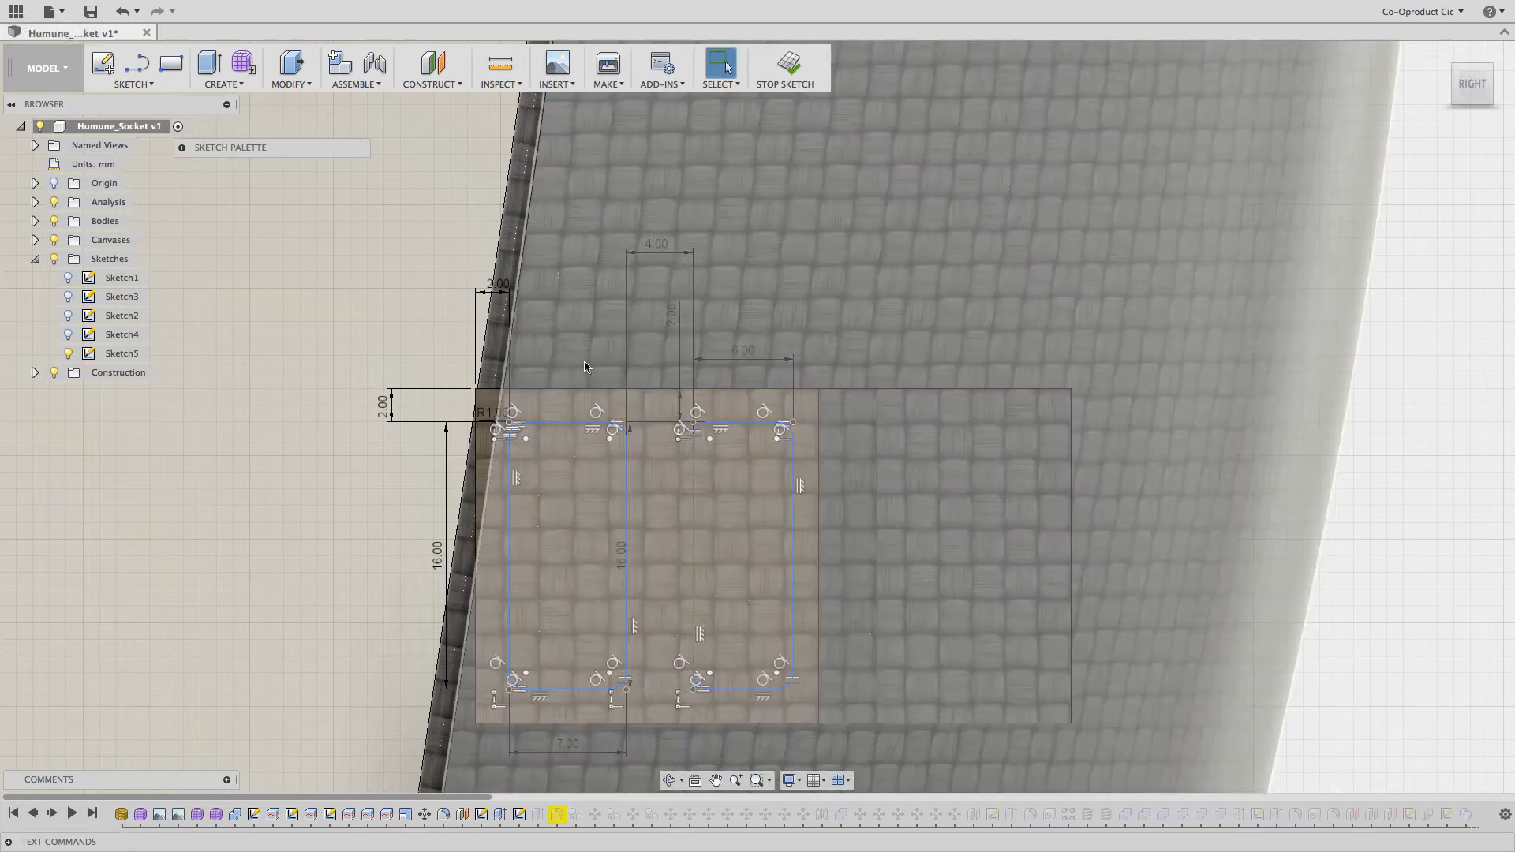
pyautogui.doubleClick(566, 750)
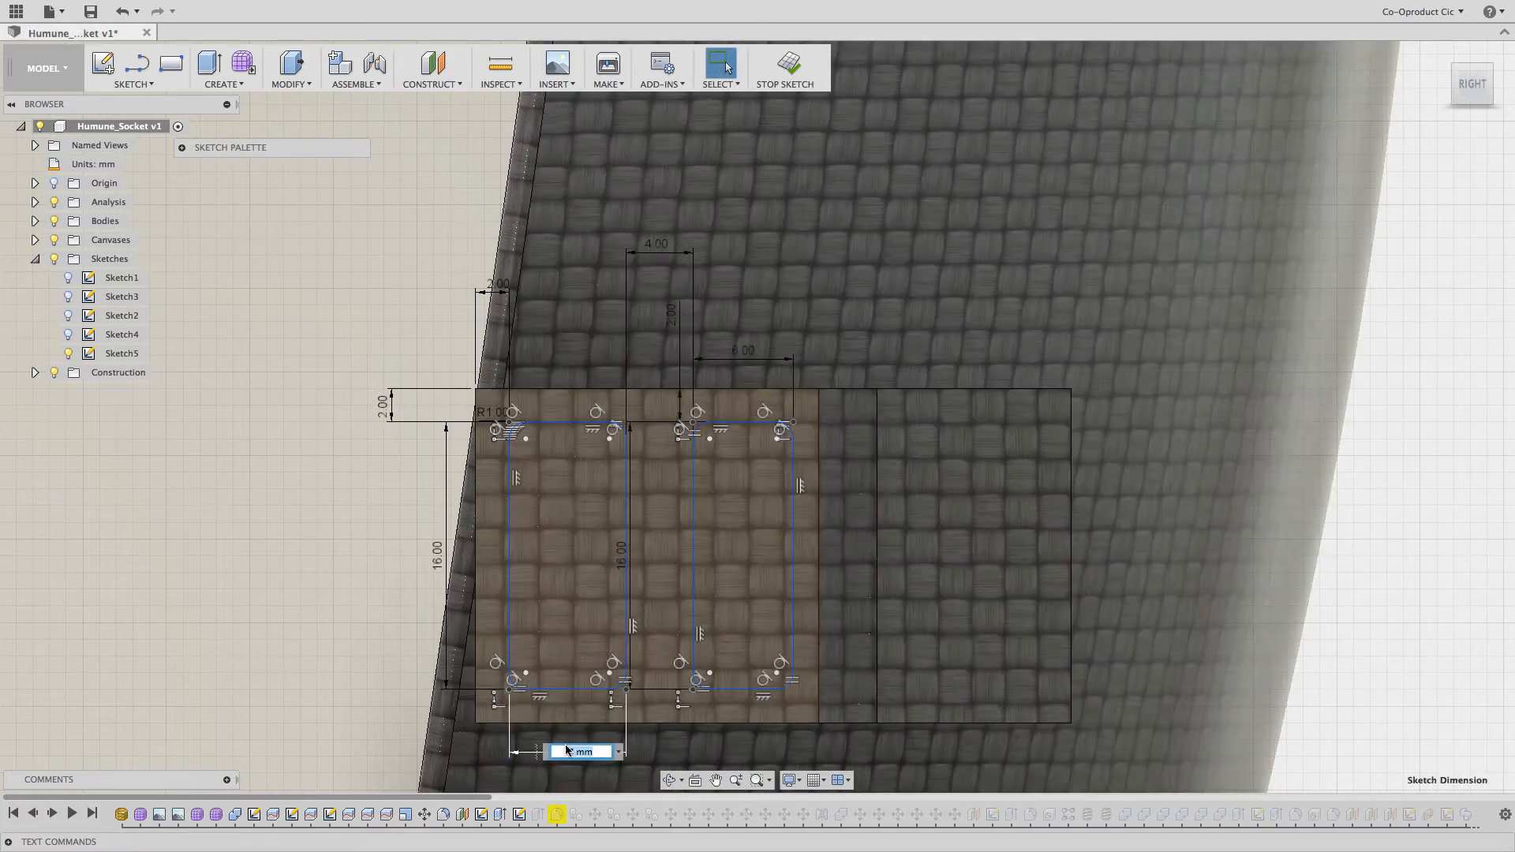
pyautogui.write('d')
pyautogui.press('Return')
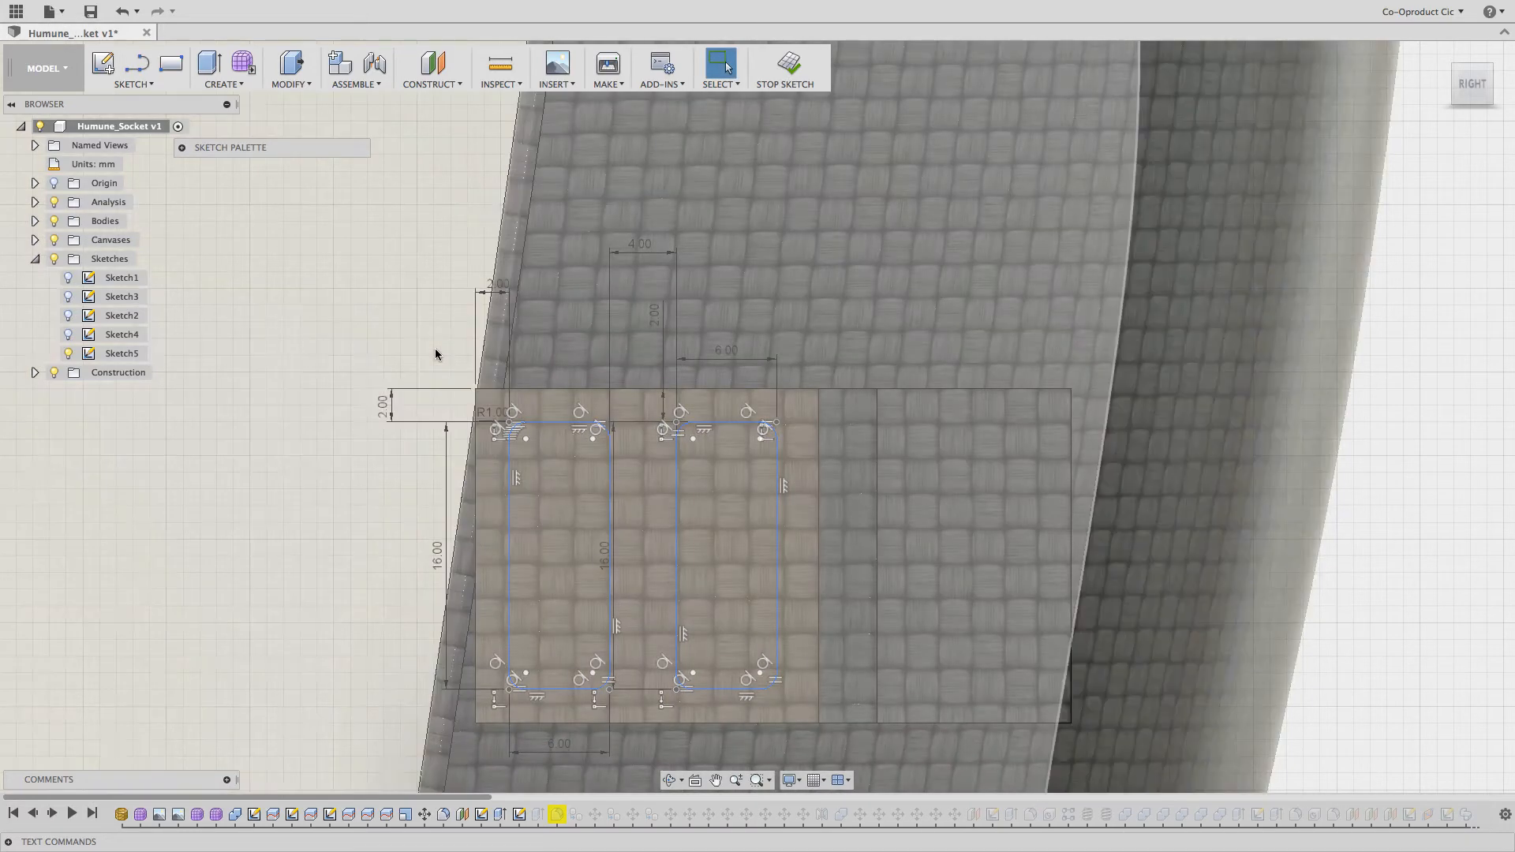
pyautogui.keyDown('shift'); pyautogui.hscroll(-5, 435, 354); pyautogui.keyUp('shift')
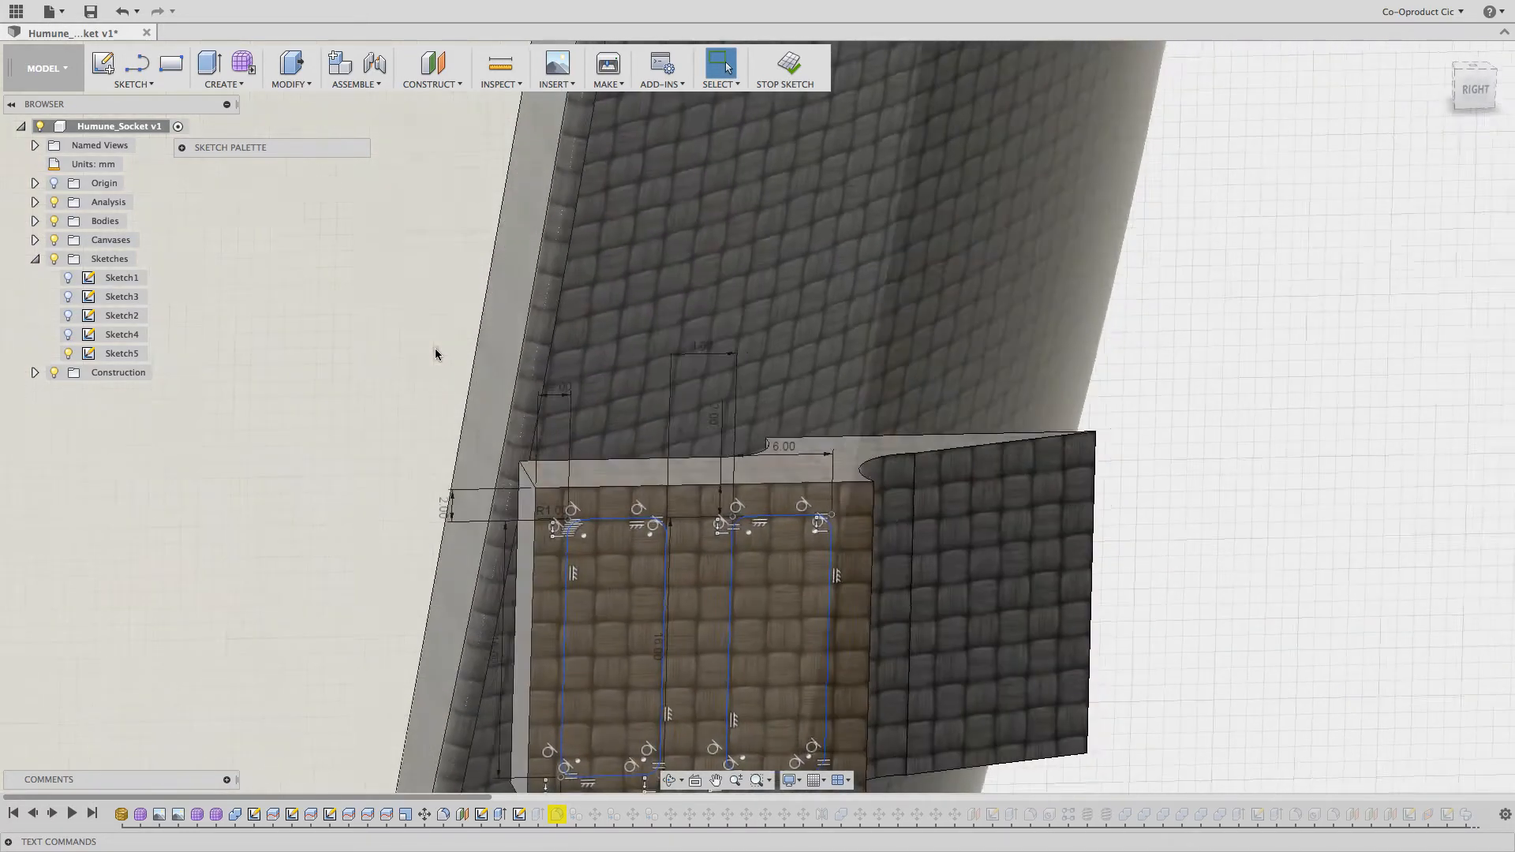
pyautogui.keyDown('shift'); pyautogui.hscroll(5, 434, 355); pyautogui.keyUp('shift')
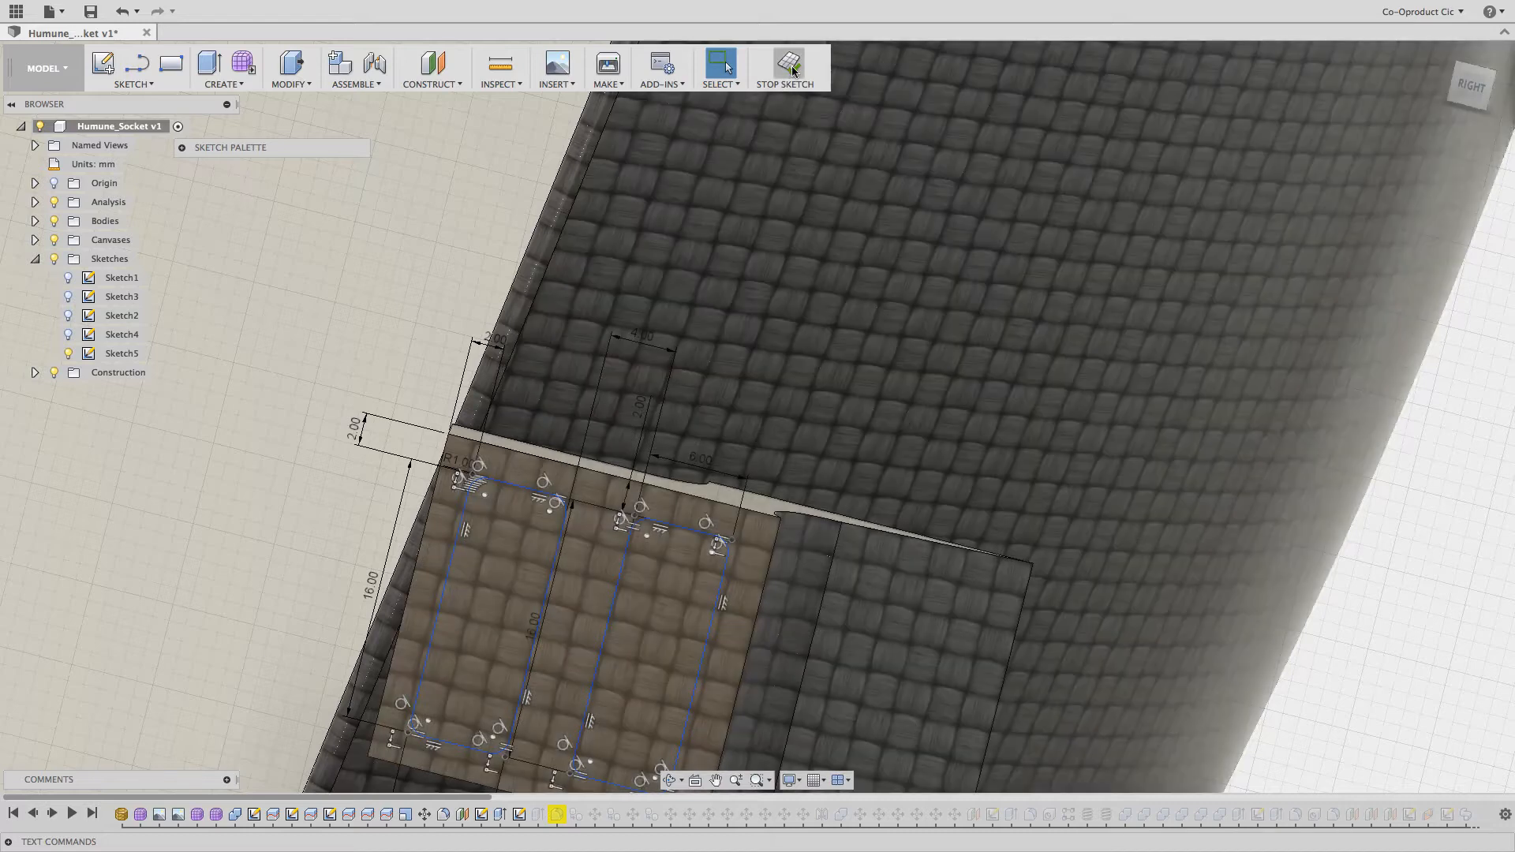
pyautogui.click(789, 66)
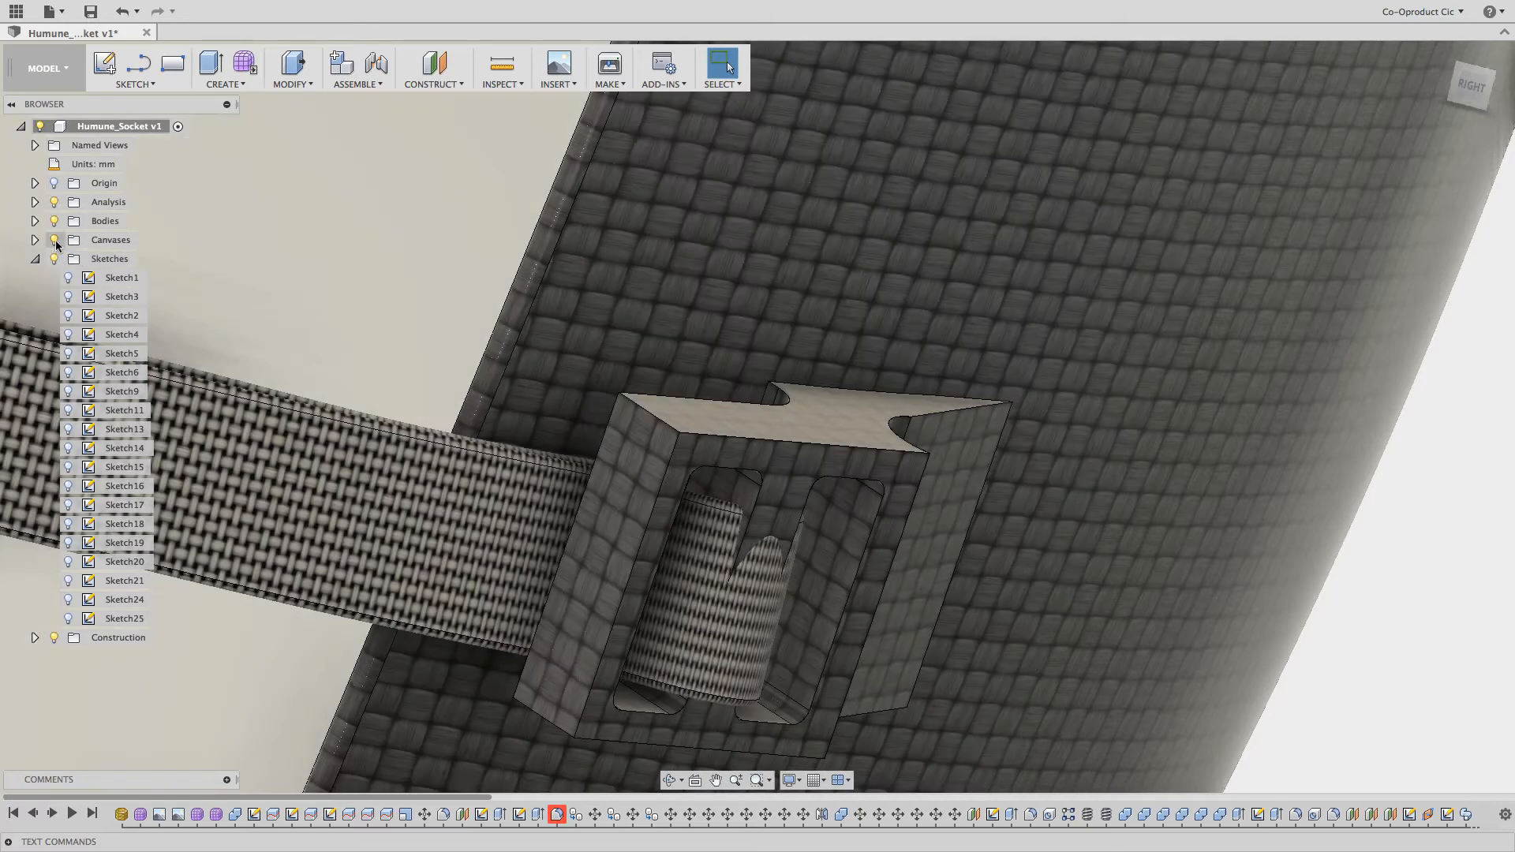
# Step: Hide the Outer Socket, Inner socket and Sock layer bodies so only the buckles and straps are displayed
pyautogui.click(35, 220)
pyautogui.scroll(-2, 118, 315)
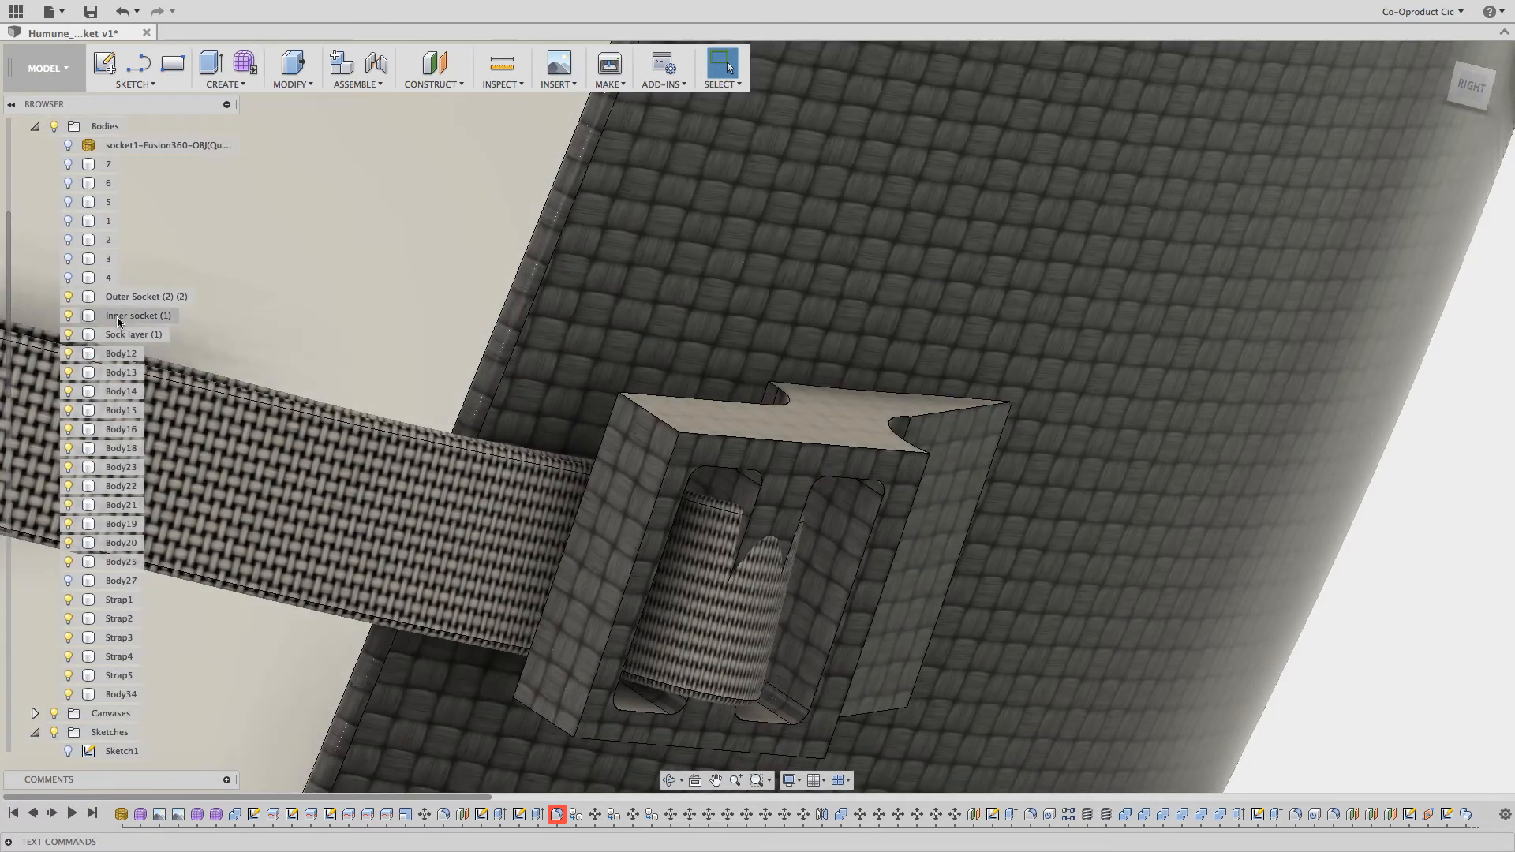
pyautogui.click(119, 316)
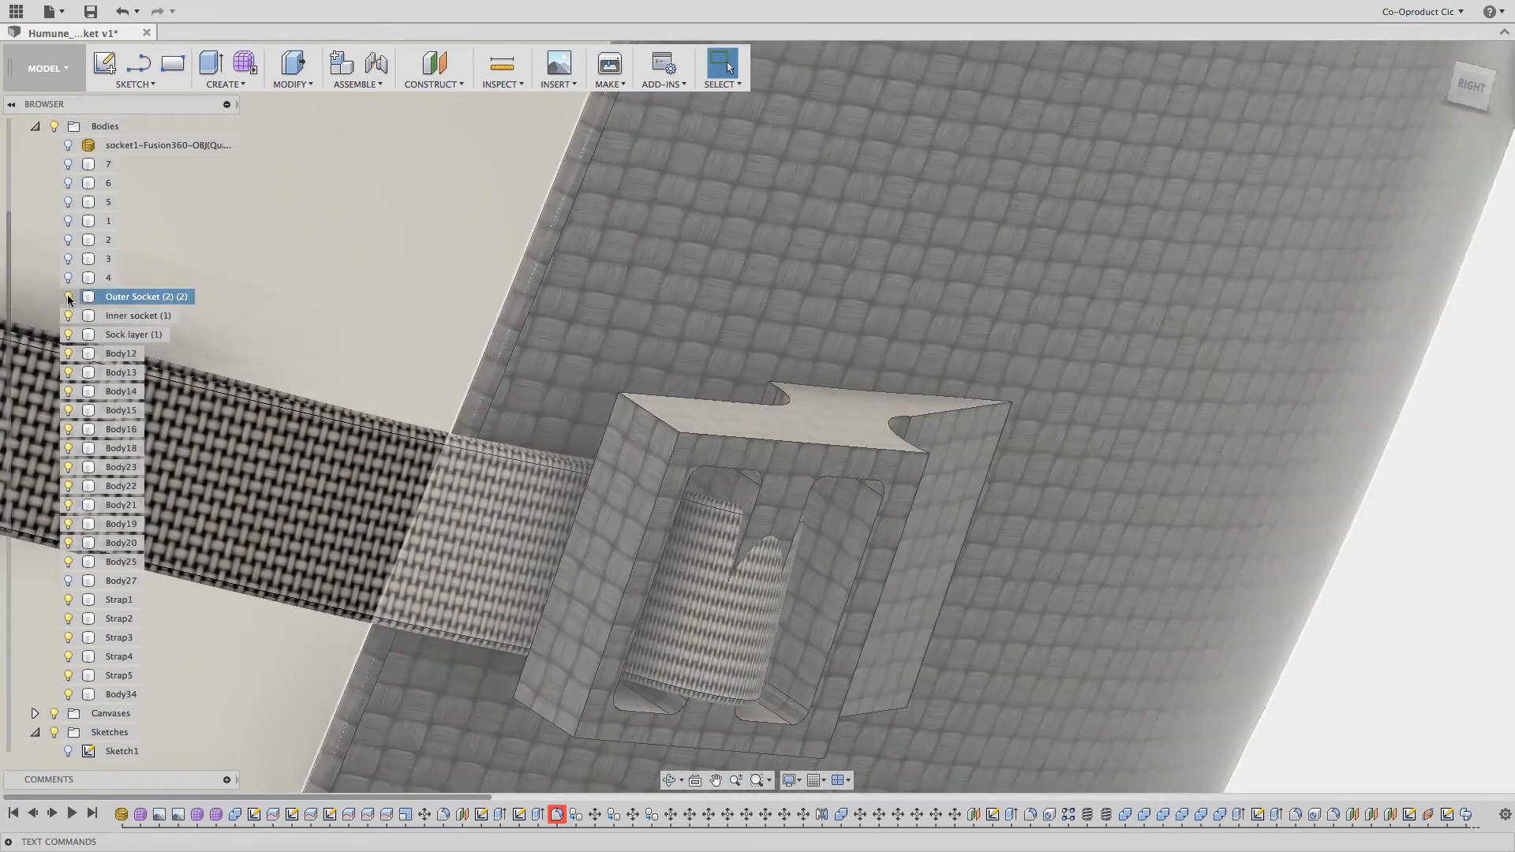
pyautogui.click(69, 297)
pyautogui.click(69, 316)
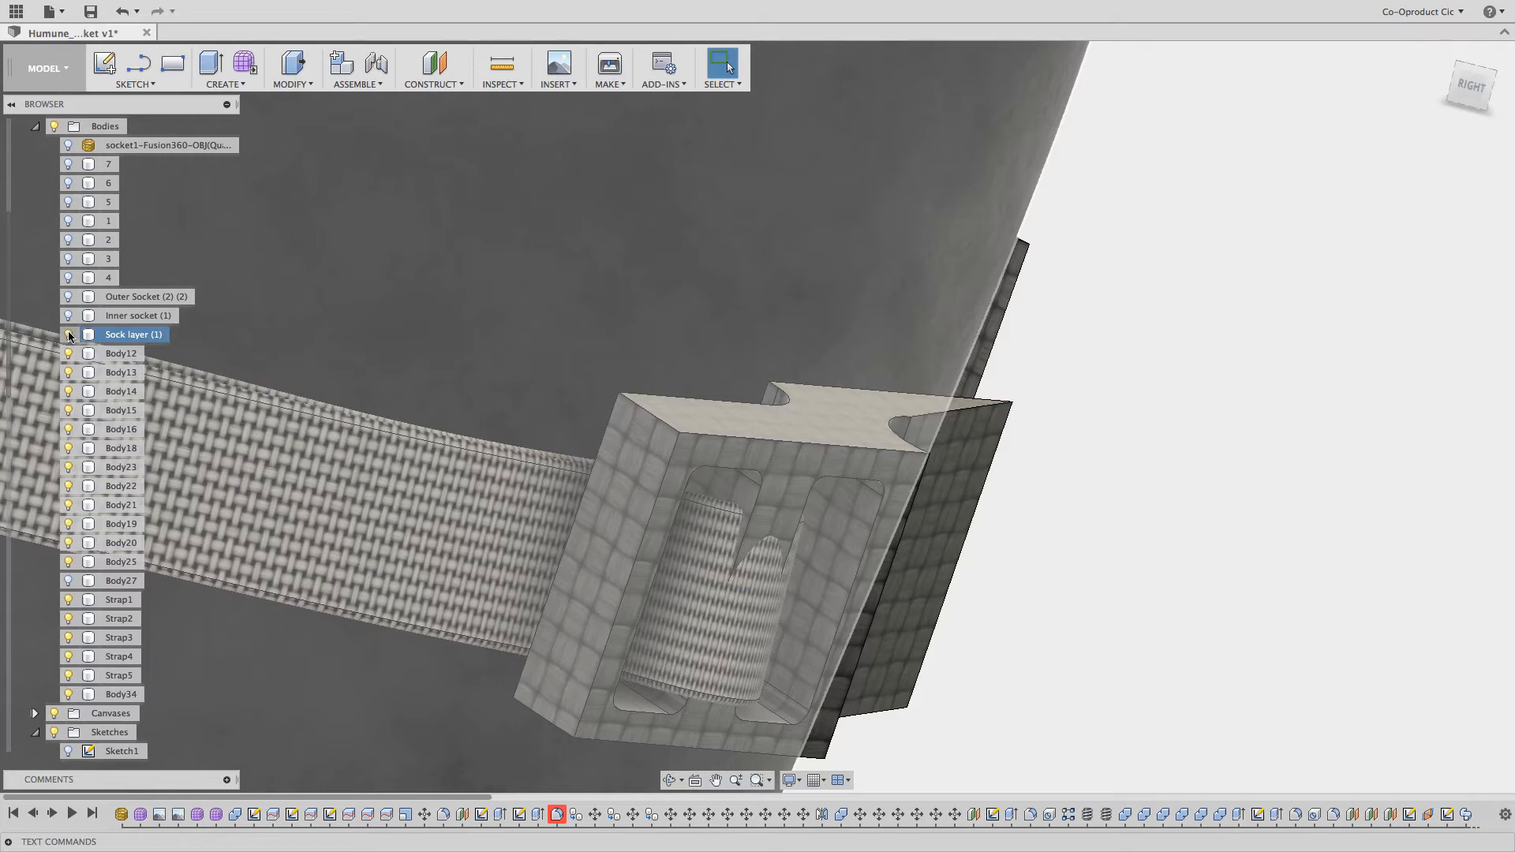
pyautogui.click(69, 335)
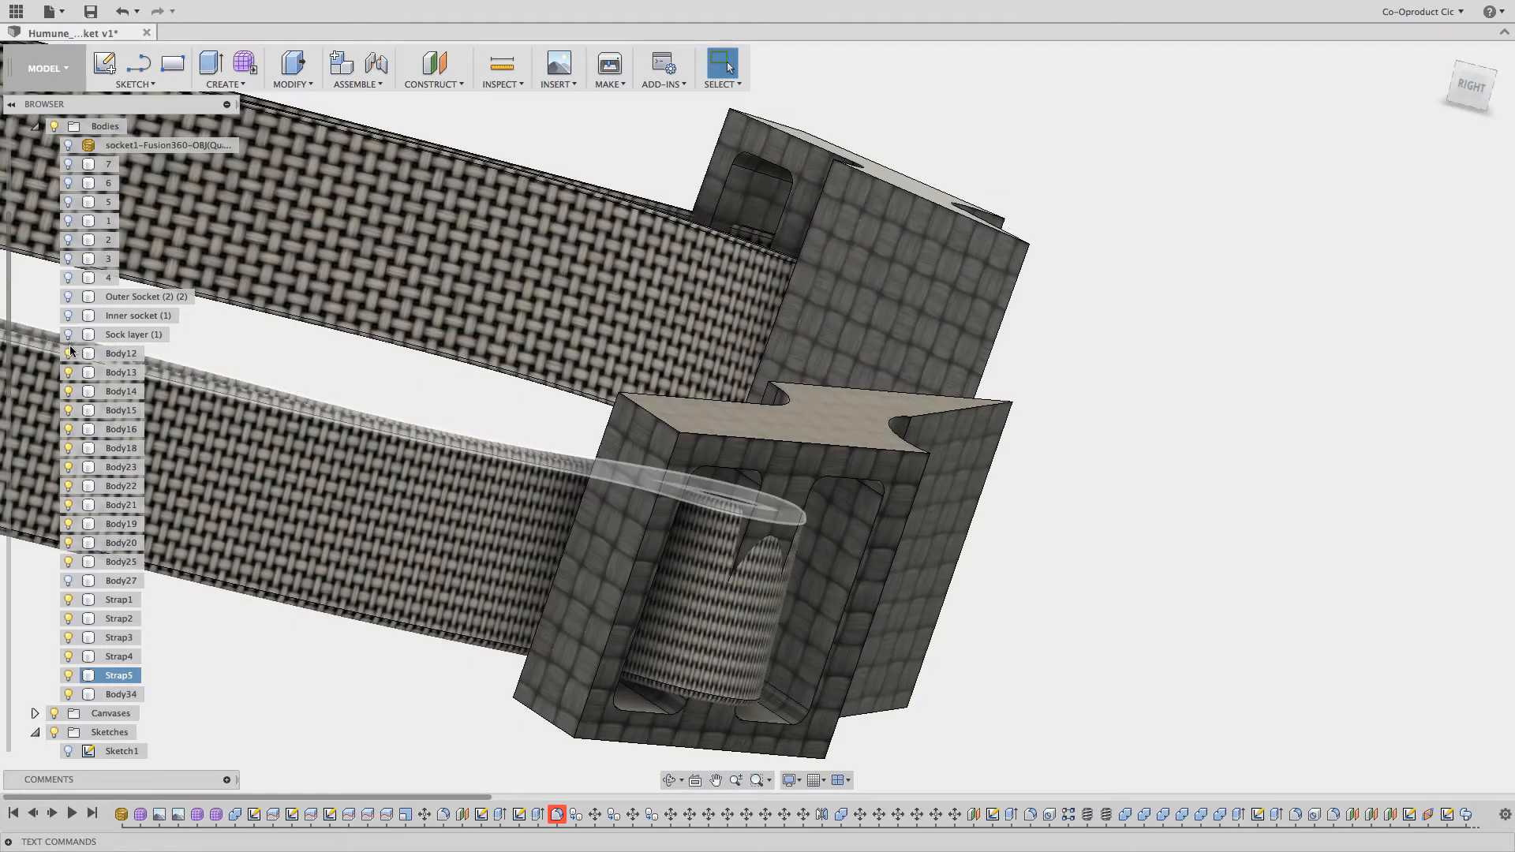
pyautogui.click(70, 352)
pyautogui.click(279, 276)
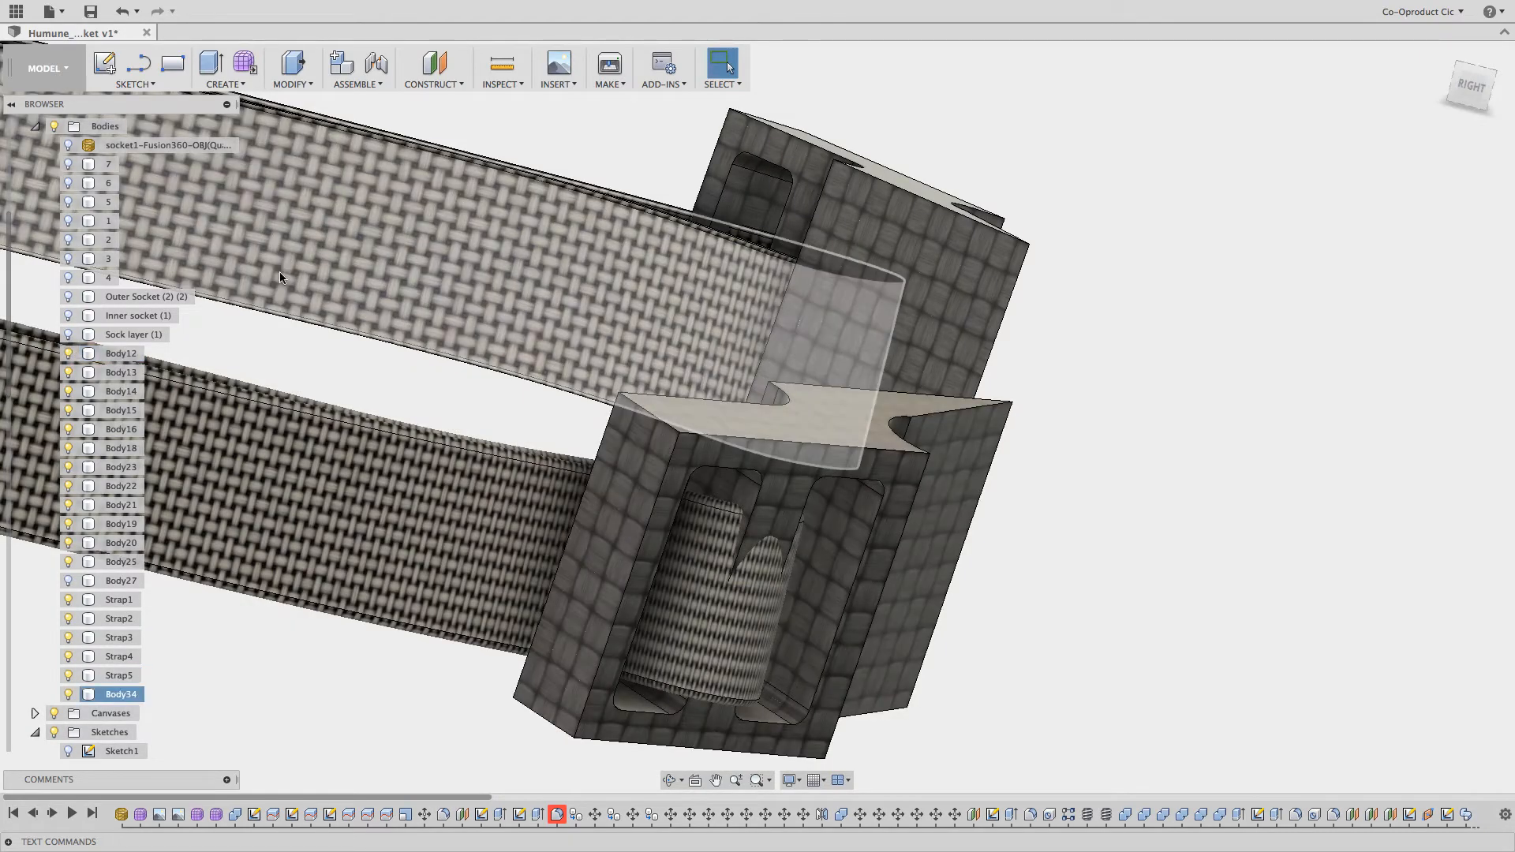
pyautogui.keyDown('shift'); pyautogui.scroll(3, 1108, 559); pyautogui.keyUp('shift')
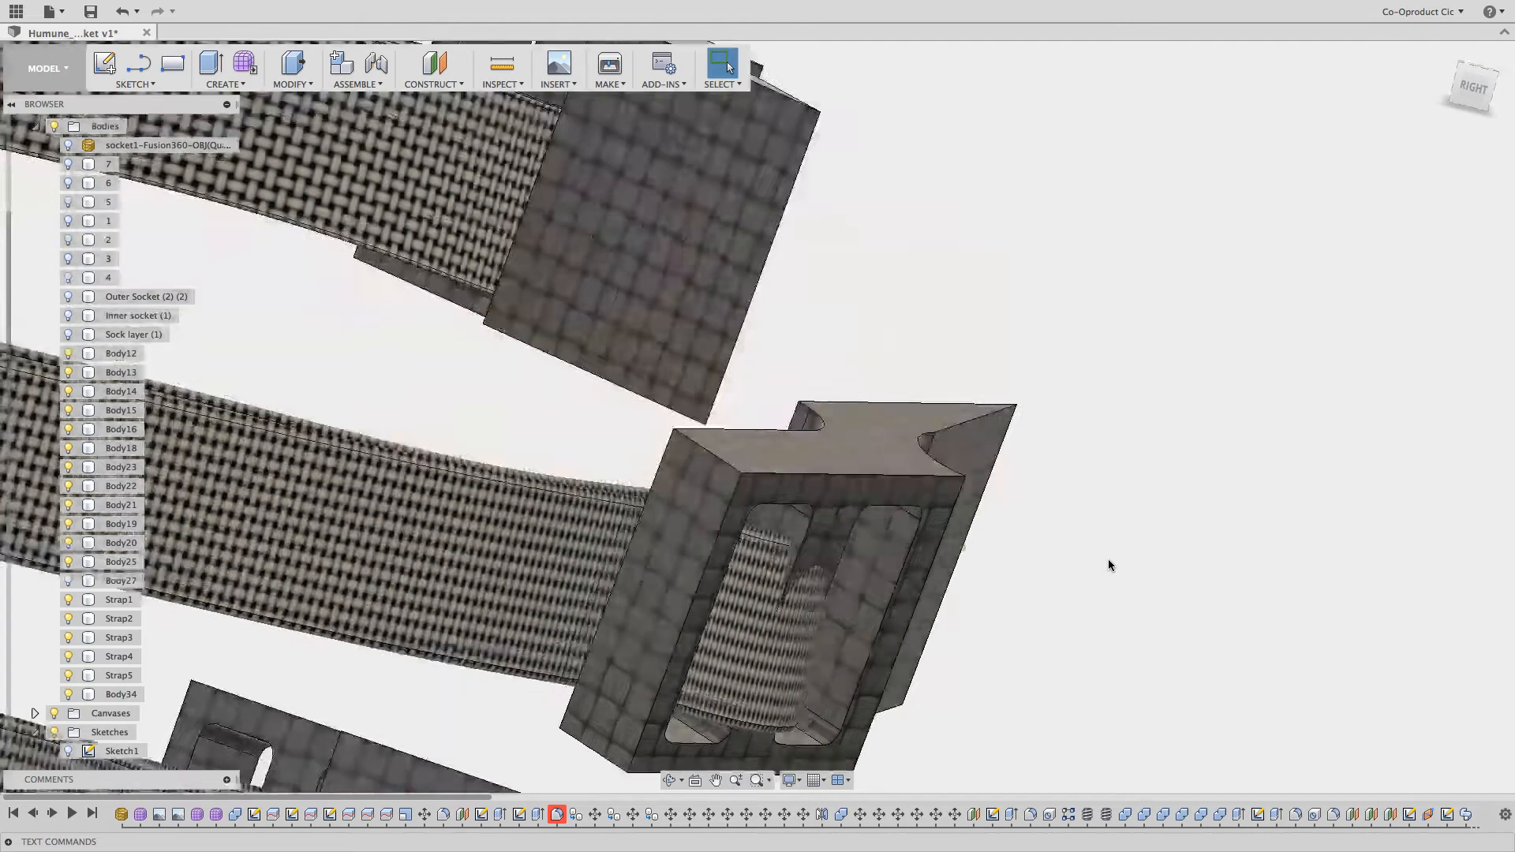
pyautogui.click(900, 519)
pyautogui.keyDown('shift'); pyautogui.click(742, 508); pyautogui.keyUp('shift')
pyautogui.keyDown('shift'); pyautogui.click(757, 580); pyautogui.keyUp('shift')
pyautogui.scroll(-5, 1034, 574)
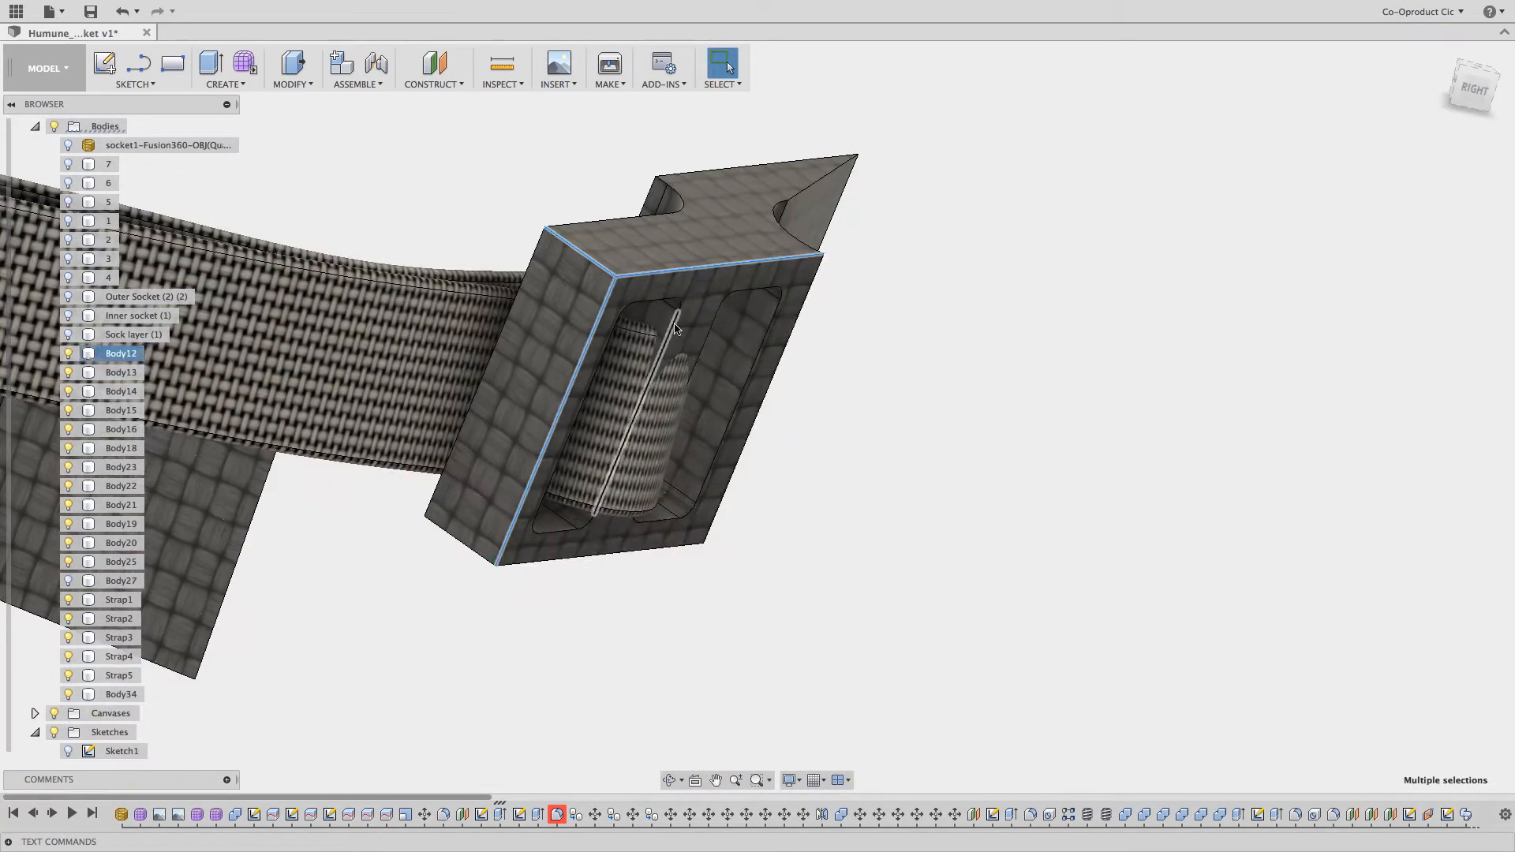
pyautogui.keyDown('shift'); pyautogui.click(674, 324); pyautogui.keyUp('shift')
pyautogui.keyDown('shift'); pyautogui.click(757, 313); pyautogui.keyUp('shift')
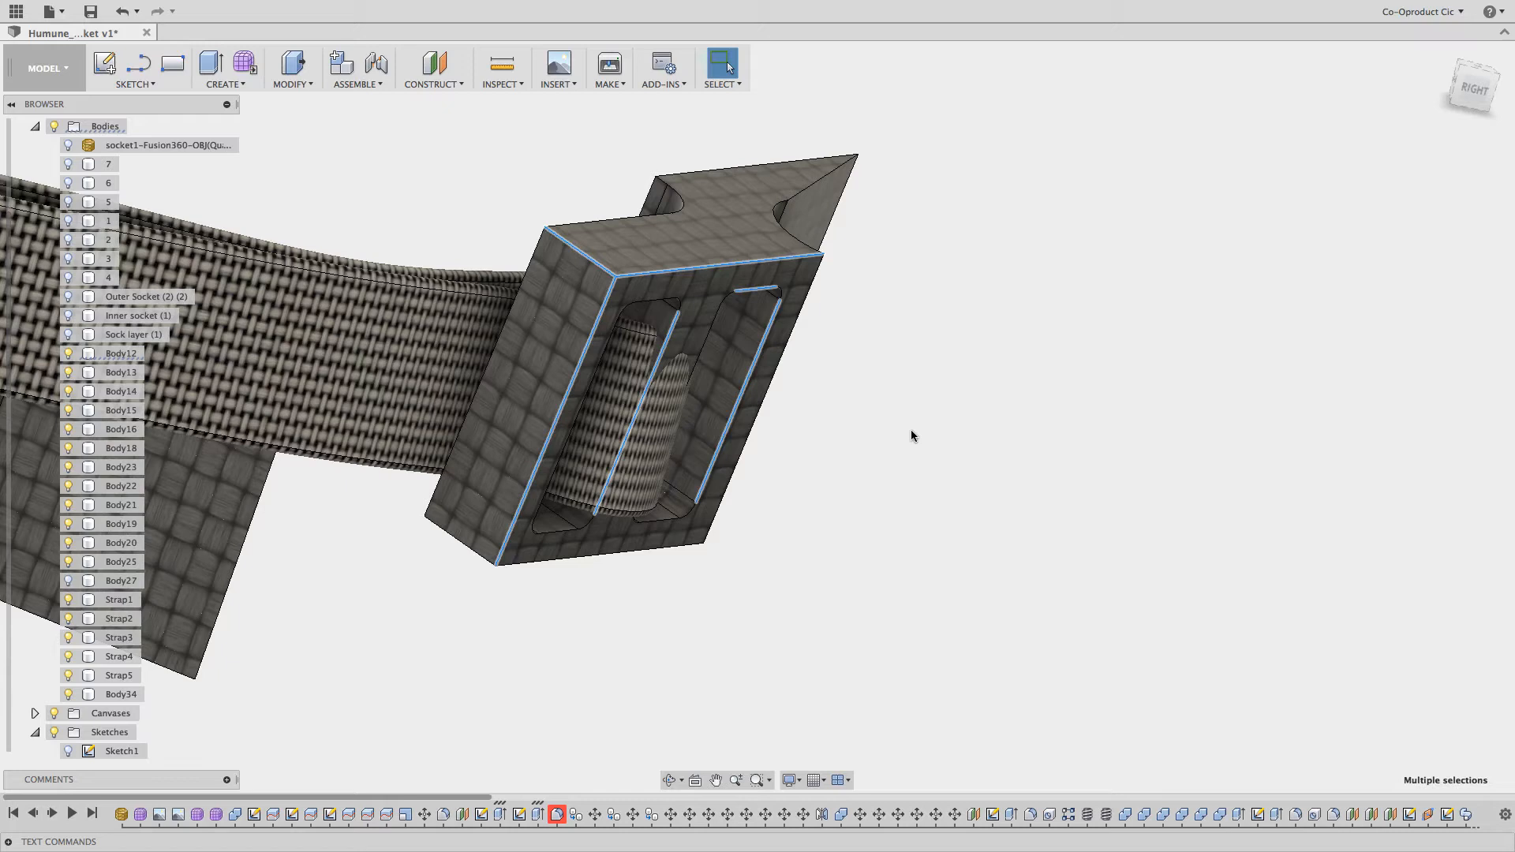
# Step: Open the Fillet2 feature for editing and clear its edge selection
pyautogui.rightClick(556, 815)
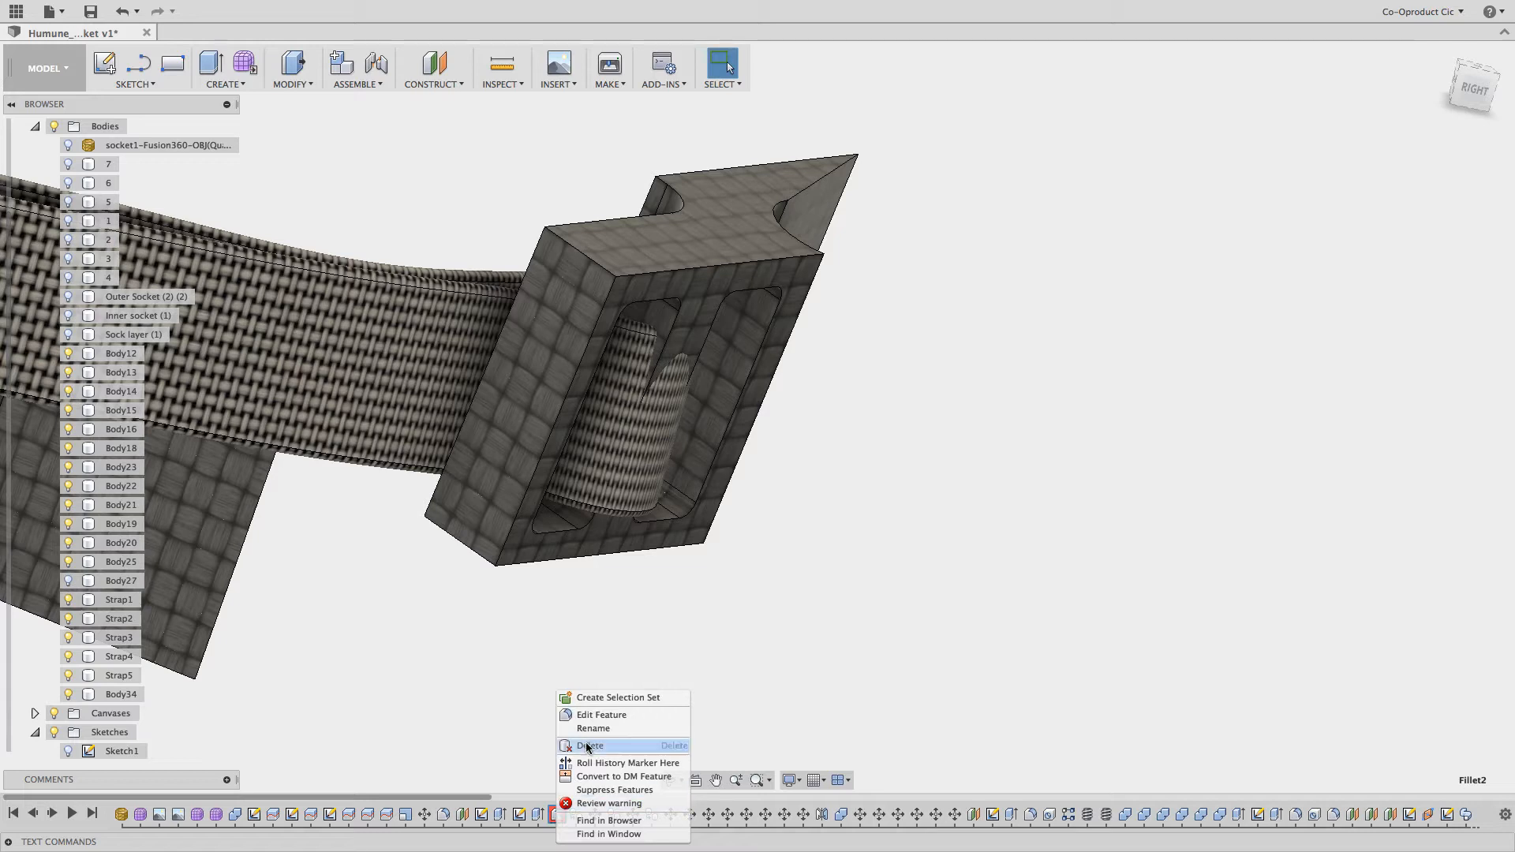
pyautogui.click(597, 715)
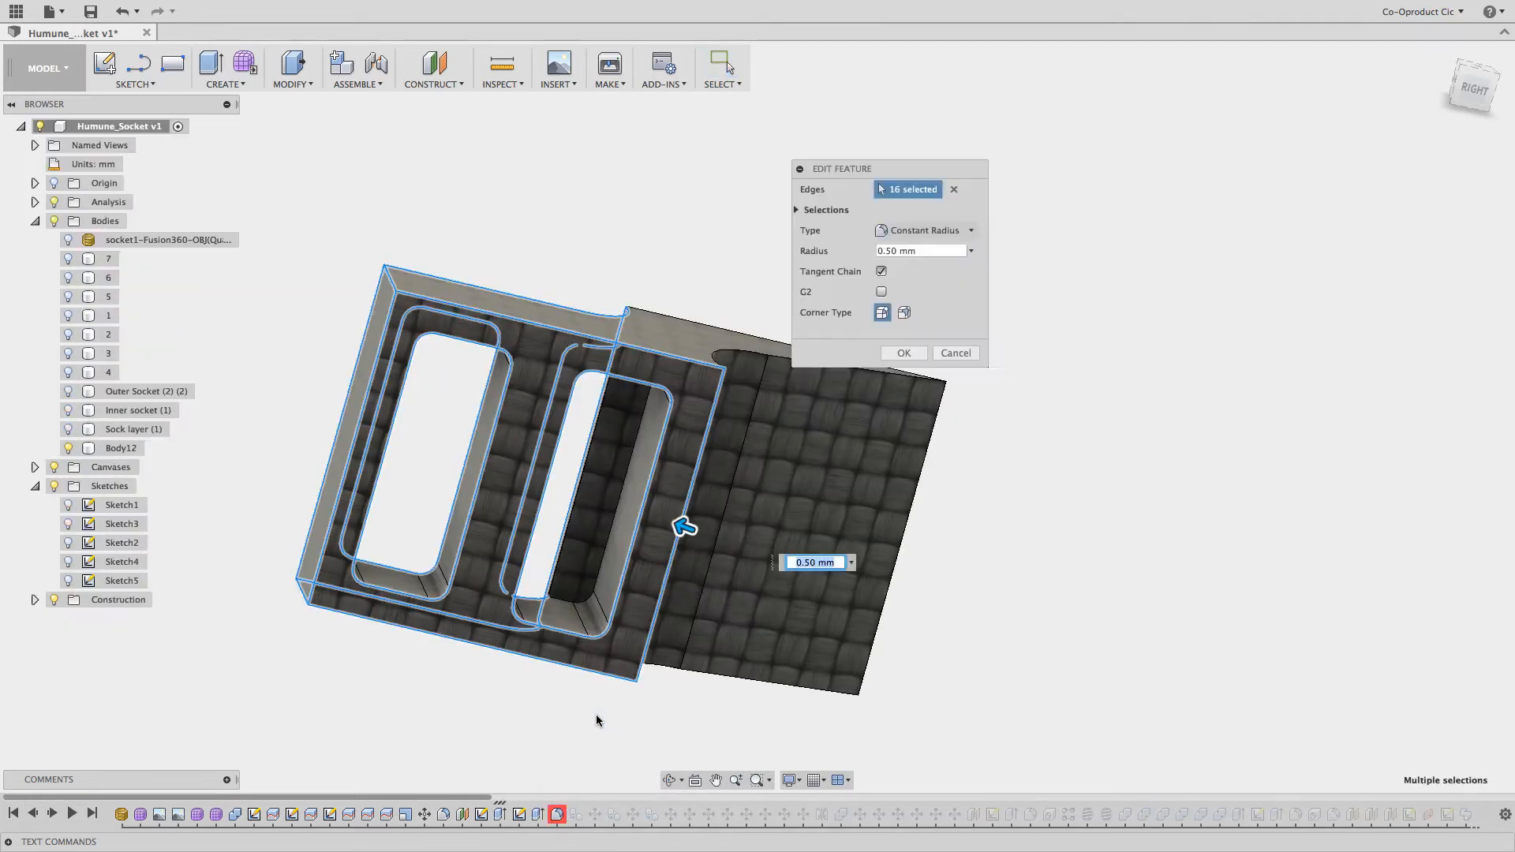
pyautogui.click(953, 190)
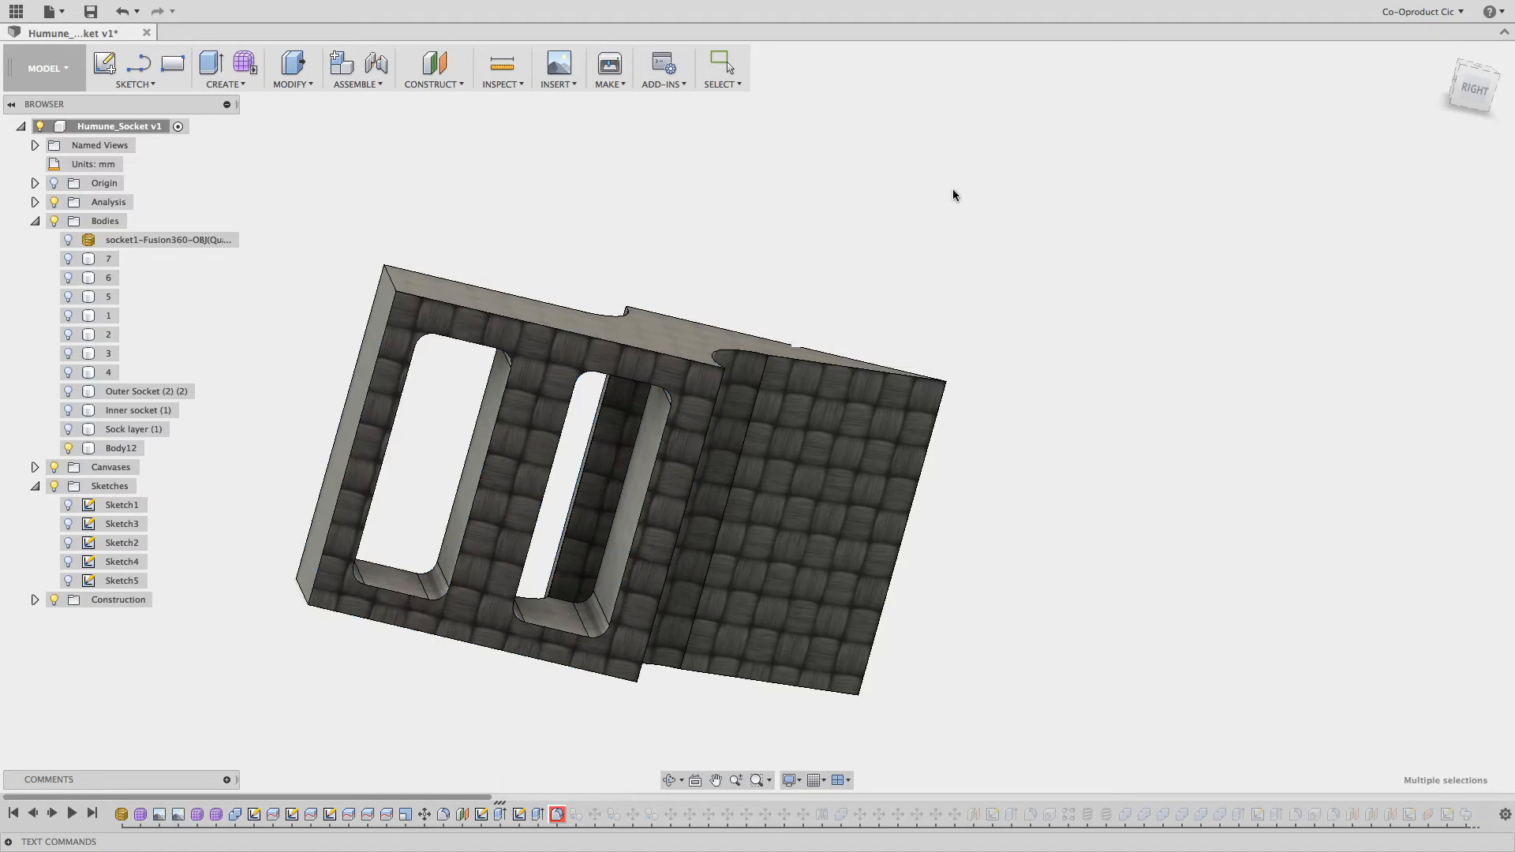
# Step: Select the buckle front face's outer edges and both slot outlines on that face for the fillet
pyautogui.click(646, 341)
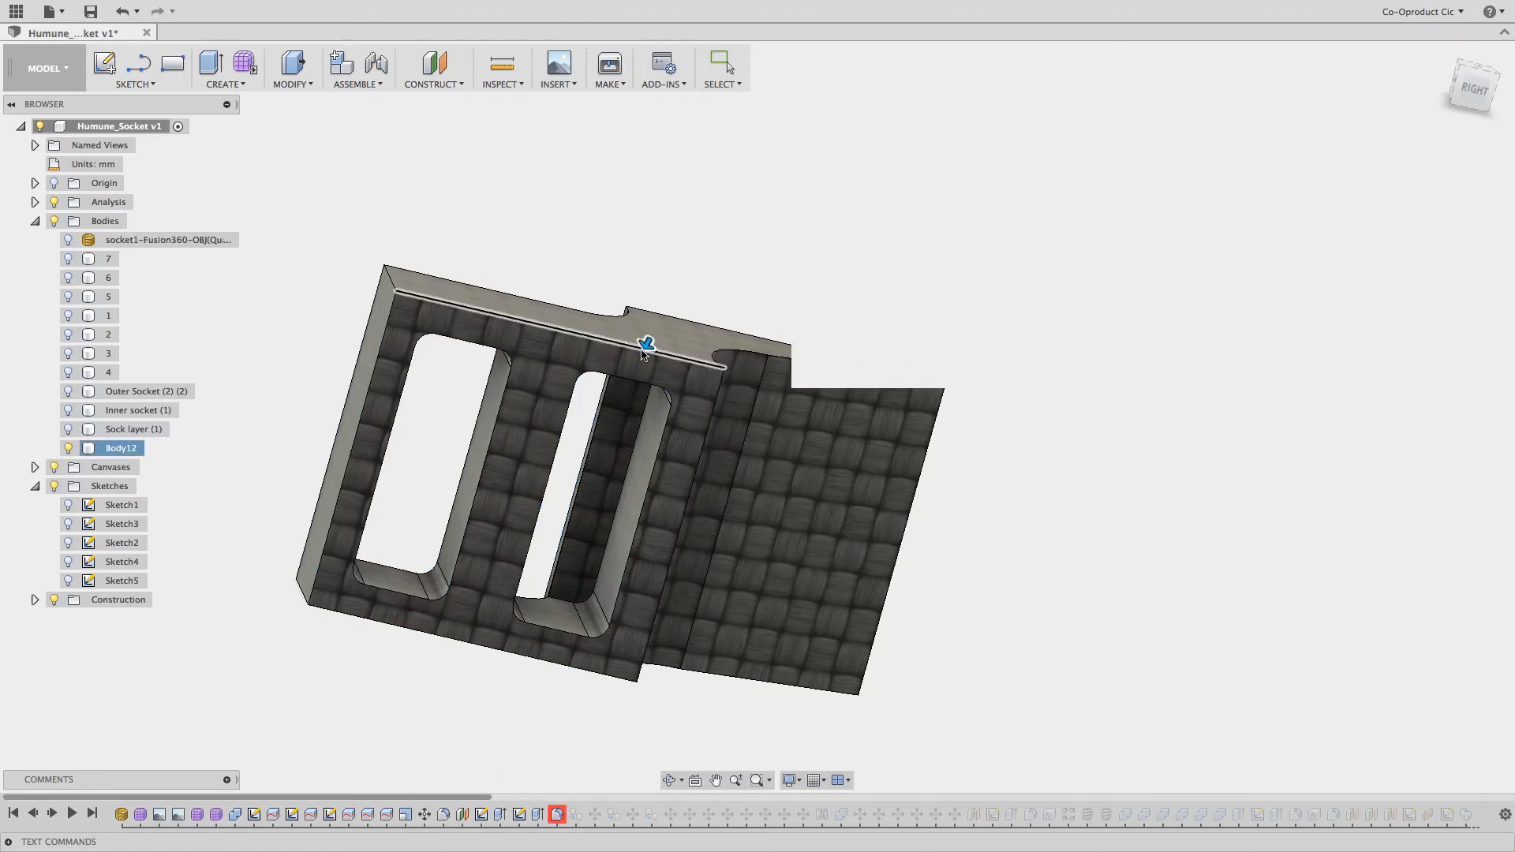
pyautogui.click(504, 392)
pyautogui.click(647, 469)
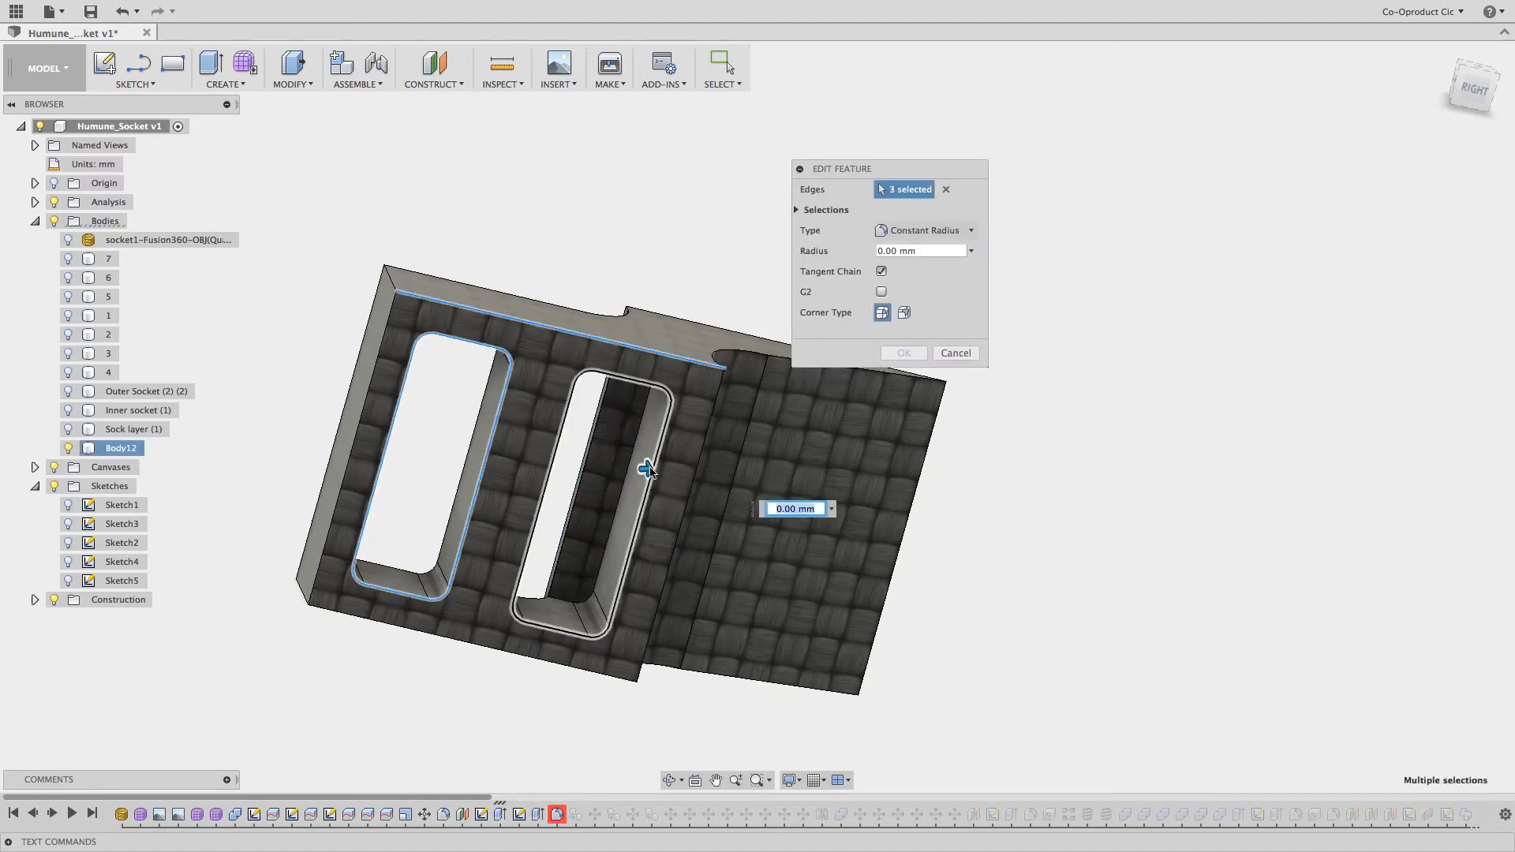
pyautogui.click(700, 465)
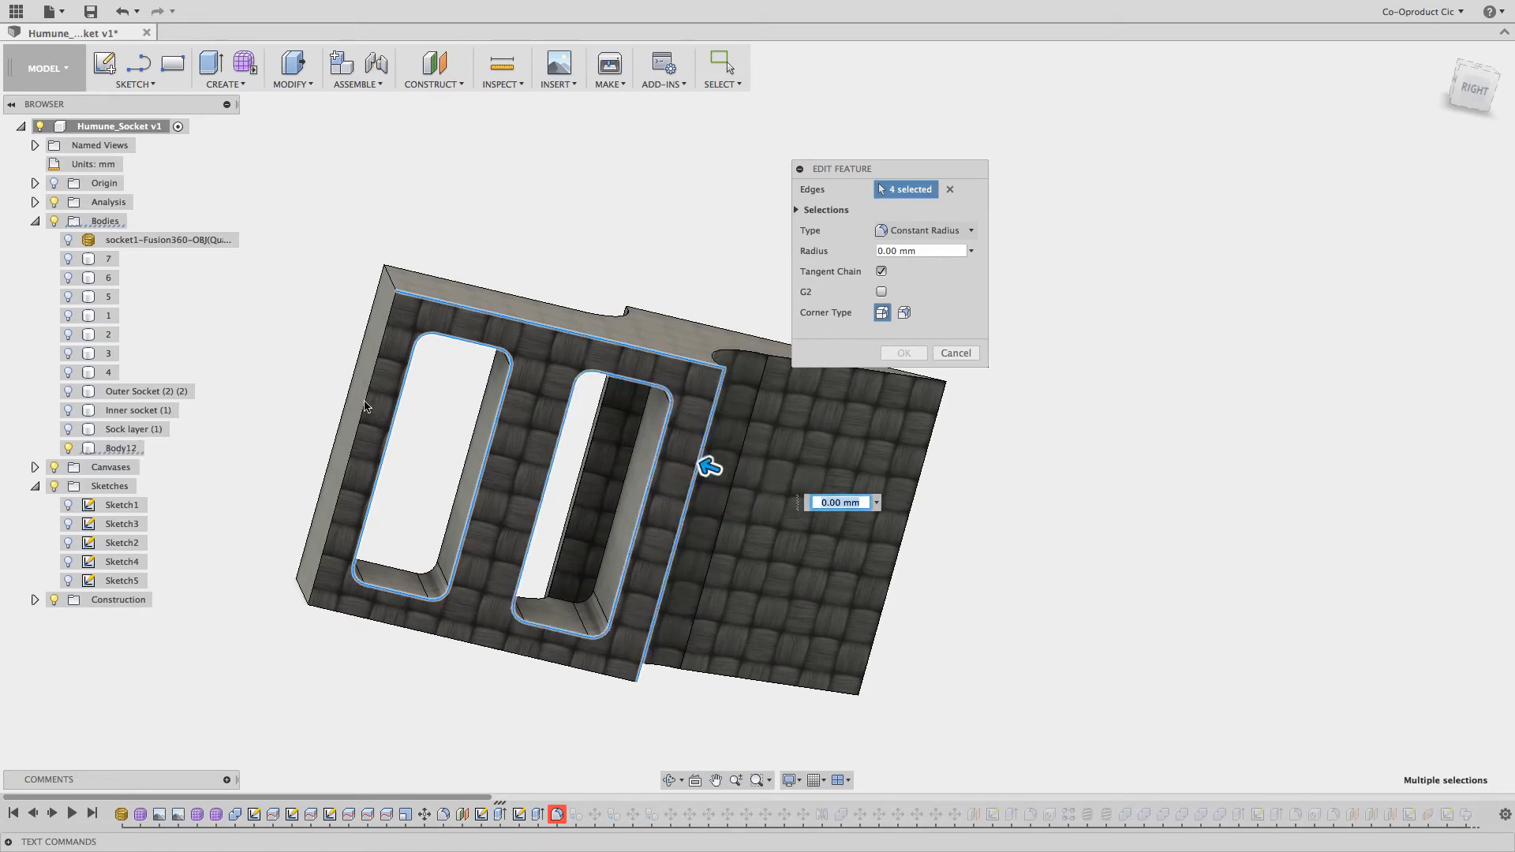
pyautogui.click(364, 405)
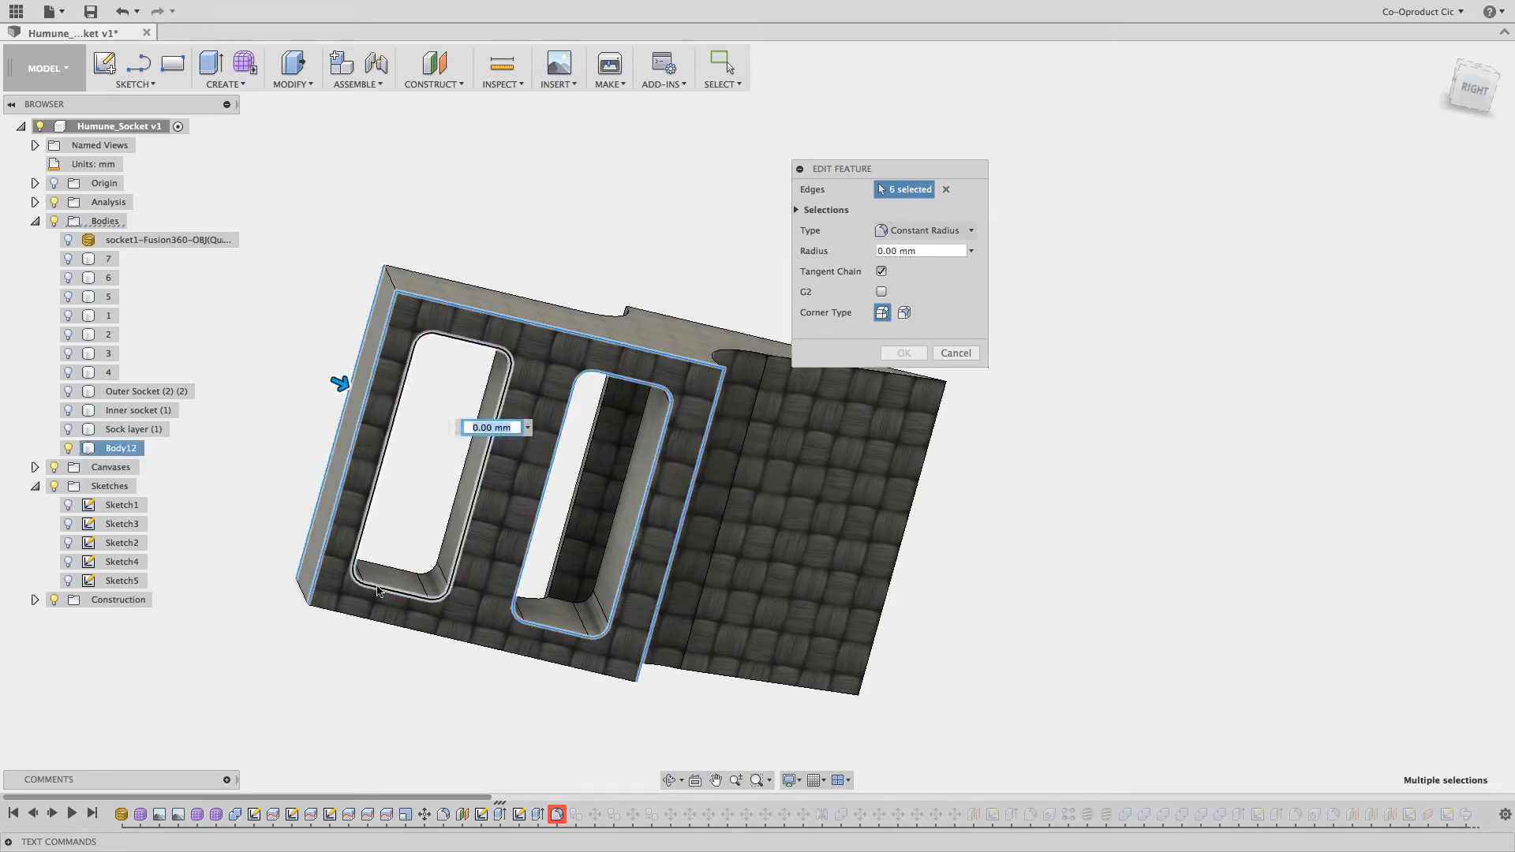
pyautogui.click(391, 623)
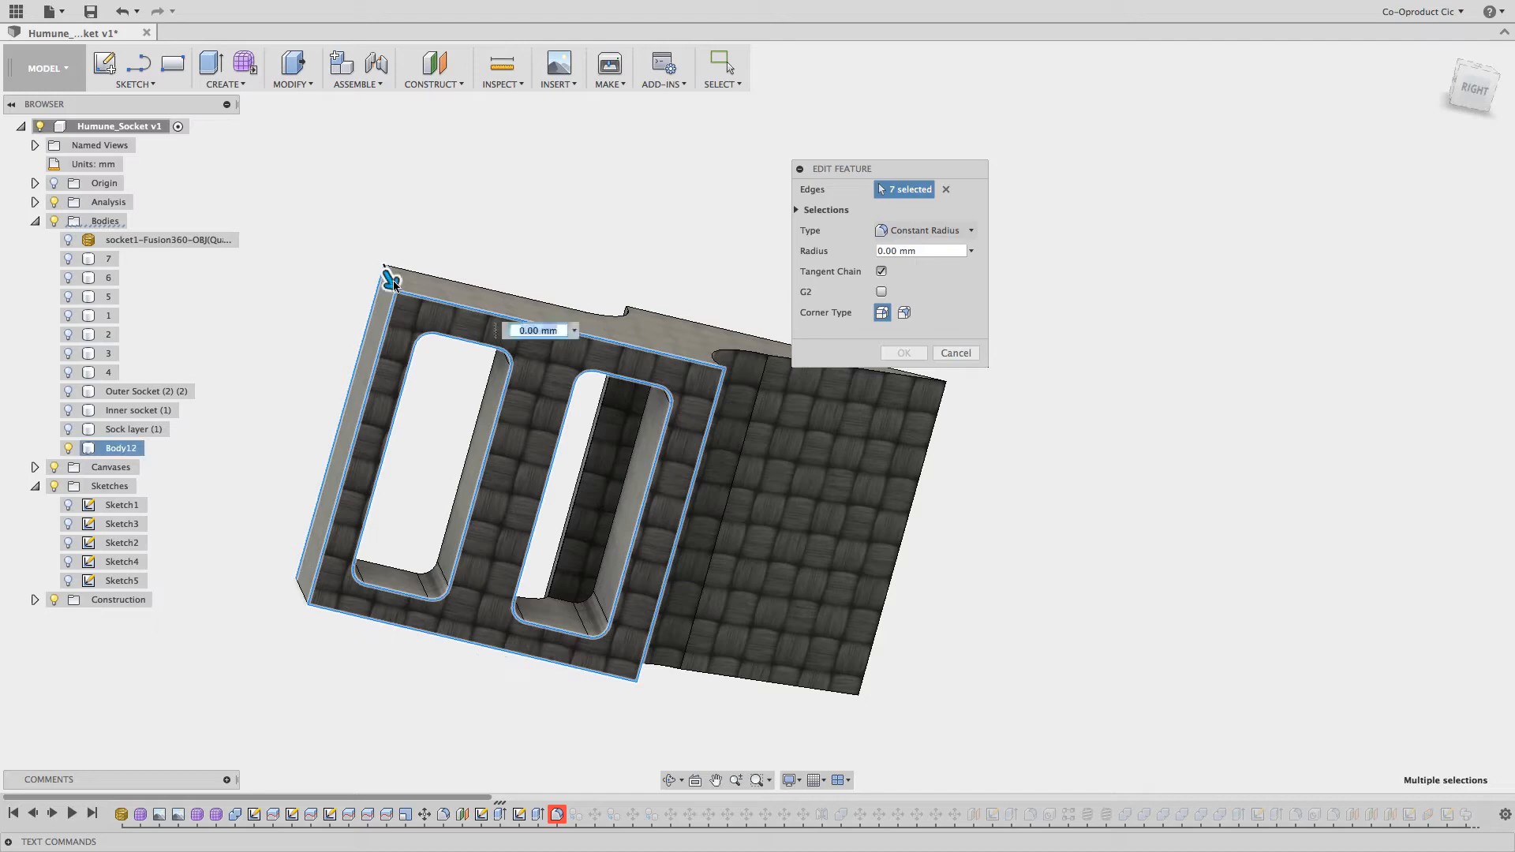
# Step: Add the remaining edges of the buckle's end face and the slot outlines on its rear side to the fillet selection
pyautogui.click(299, 584)
pyautogui.keyDown('shift'); pyautogui.moveTo(455, 581); pyautogui.dragTo(455, 586, button='middle'); pyautogui.keyUp('shift')
pyautogui.click(467, 468)
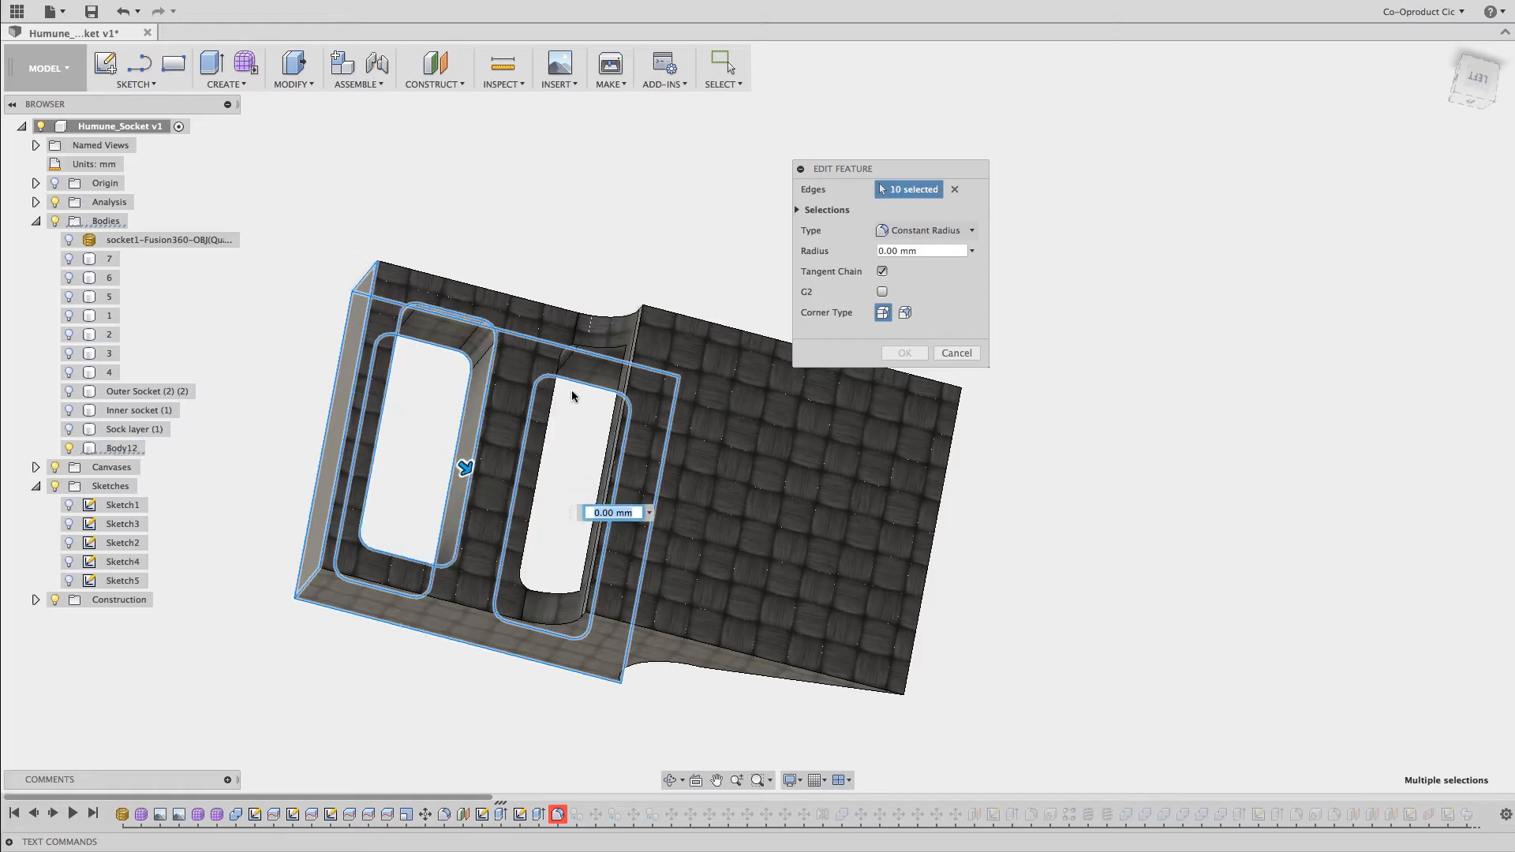
pyautogui.keyDown('shift'); pyautogui.moveTo(572, 396); pyautogui.dragTo(890, 470, button='middle'); pyautogui.keyUp('shift')
pyautogui.click(600, 404)
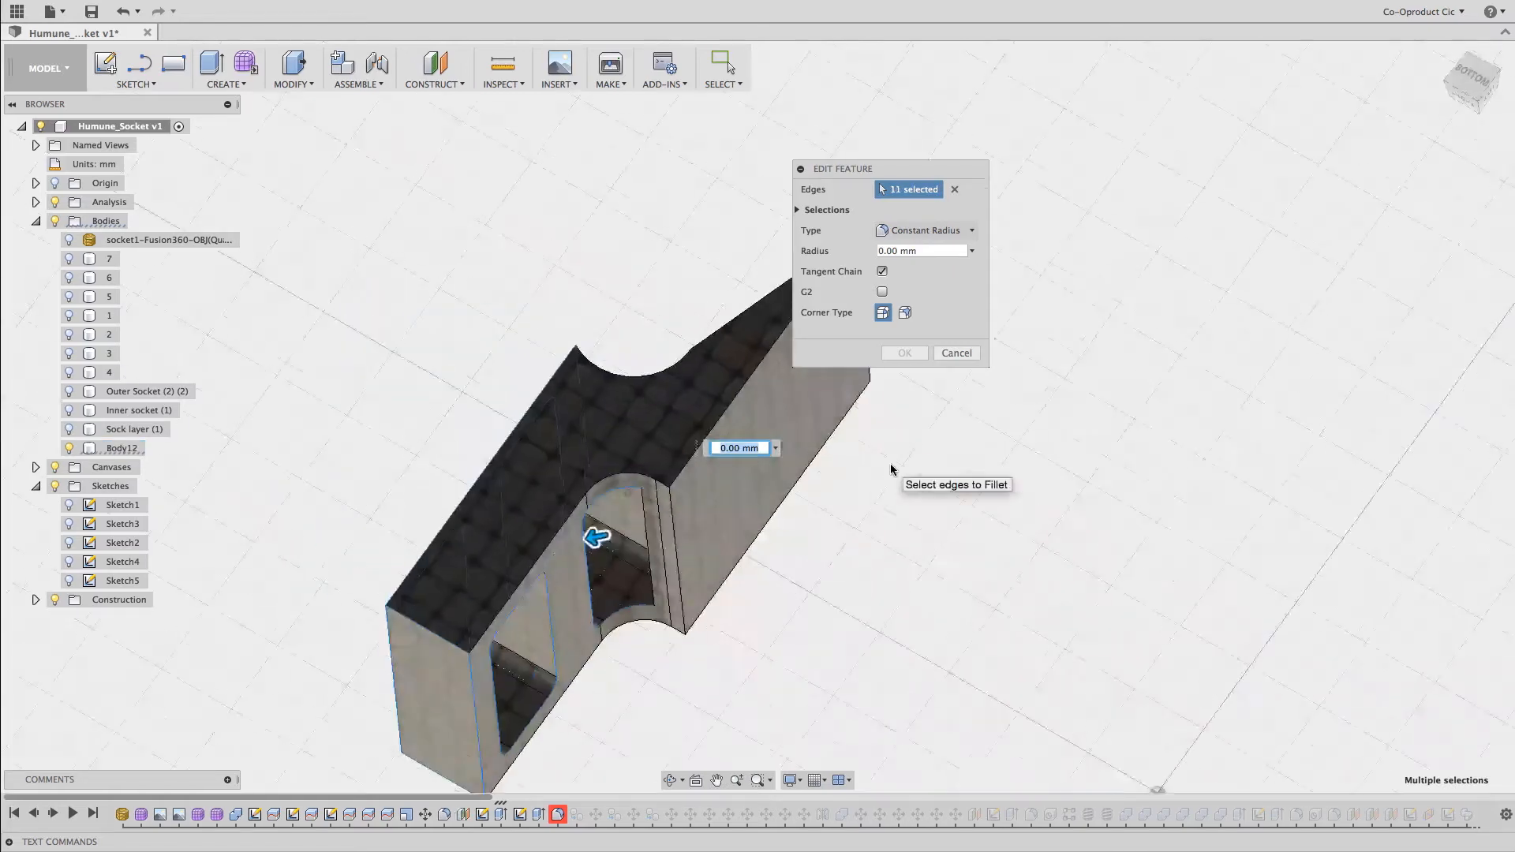
pyautogui.click(619, 482)
pyautogui.keyDown('shift'); pyautogui.moveTo(619, 481); pyautogui.dragTo(836, 572, button='middle'); pyautogui.keyUp('shift')
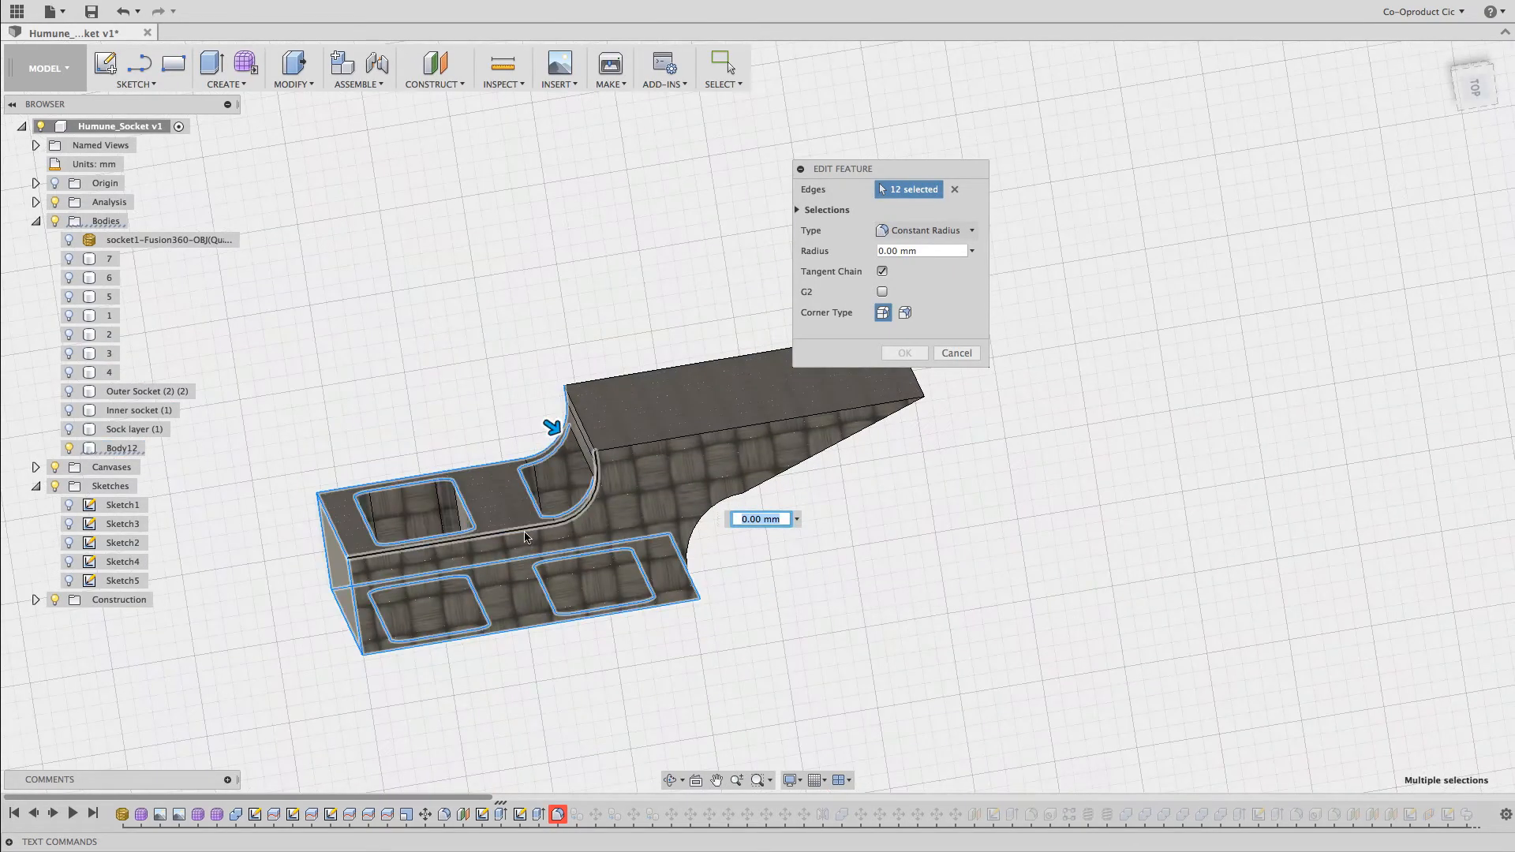
# Step: Add the buckle's curved side edges and wedge edges to the selection and apply the fillet with a 1 mm radius
pyautogui.click(525, 536)
pyautogui.keyDown('shift'); pyautogui.moveTo(525, 536); pyautogui.dragTo(750, 568, button='middle'); pyautogui.keyUp('shift')
pyautogui.click(730, 533)
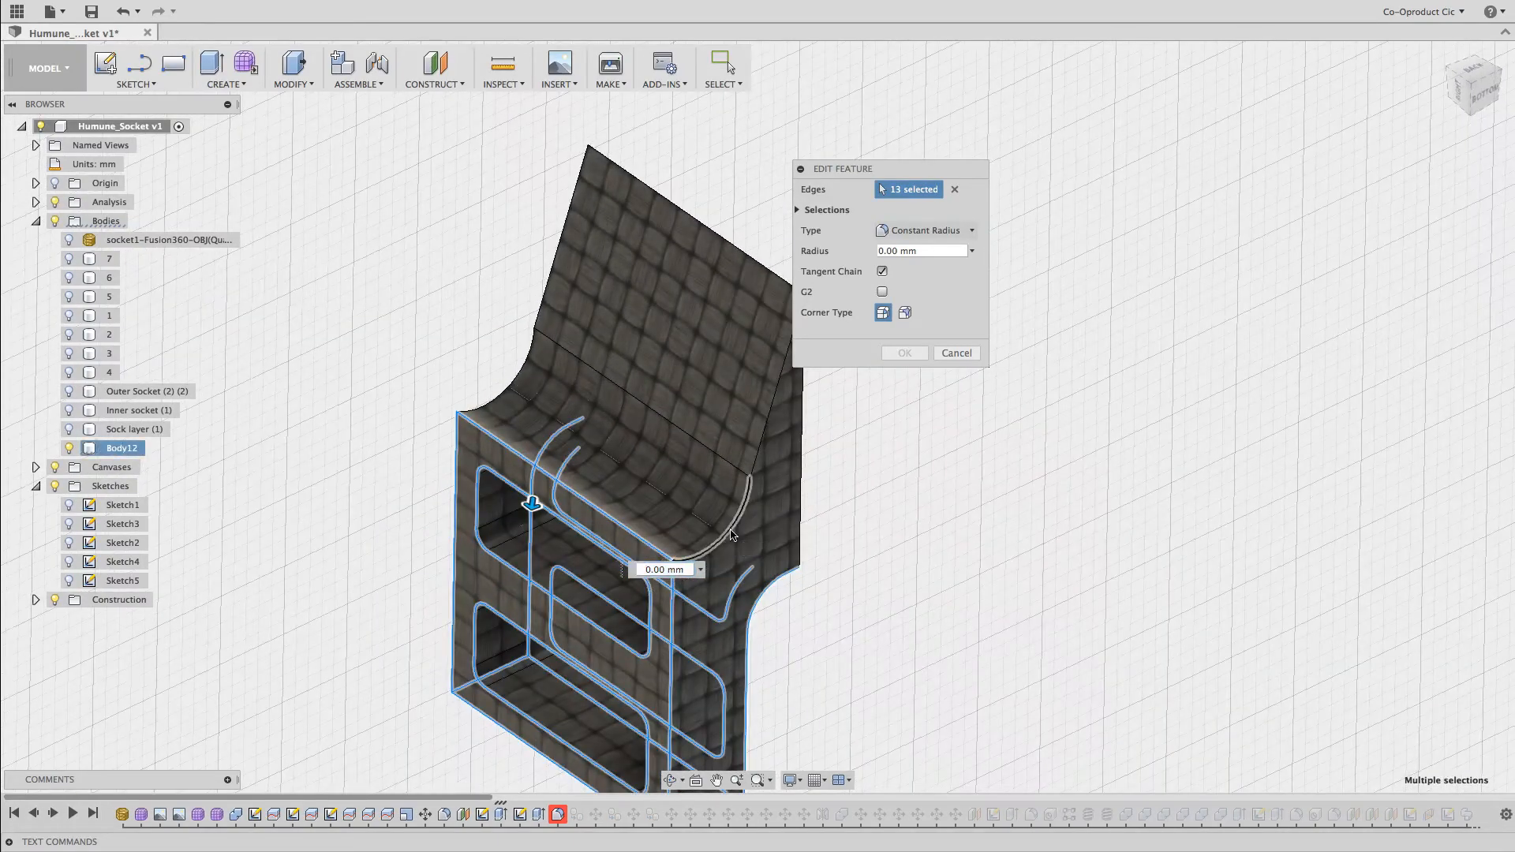
pyautogui.click(504, 390)
pyautogui.click(559, 244)
pyautogui.click(772, 398)
pyautogui.keyDown('shift'); pyautogui.moveTo(900, 570); pyautogui.dragTo(898, 584, button='middle'); pyautogui.keyUp('shift')
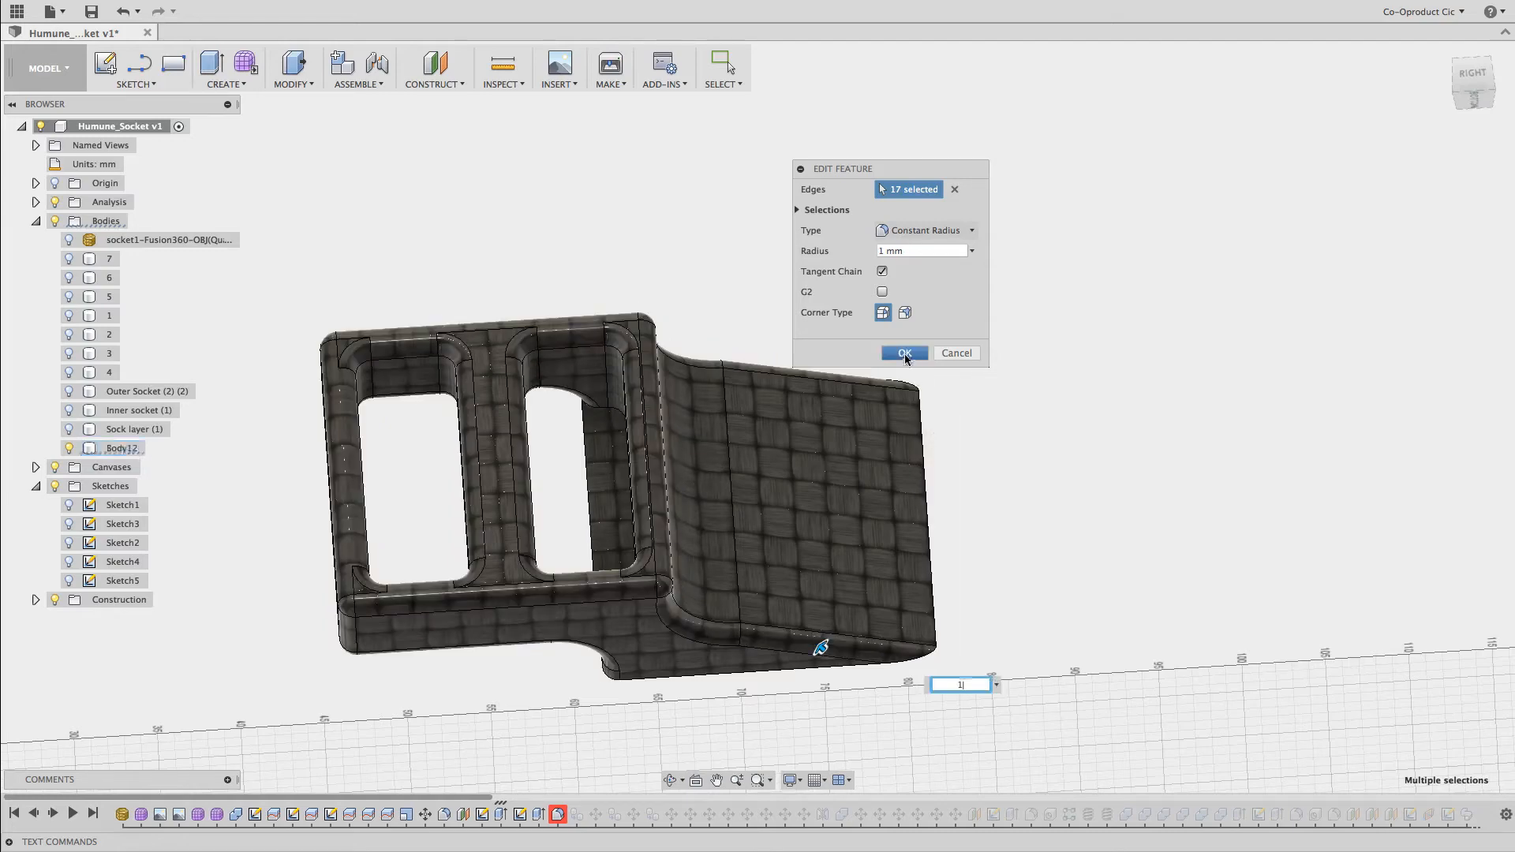
pyautogui.click(905, 353)
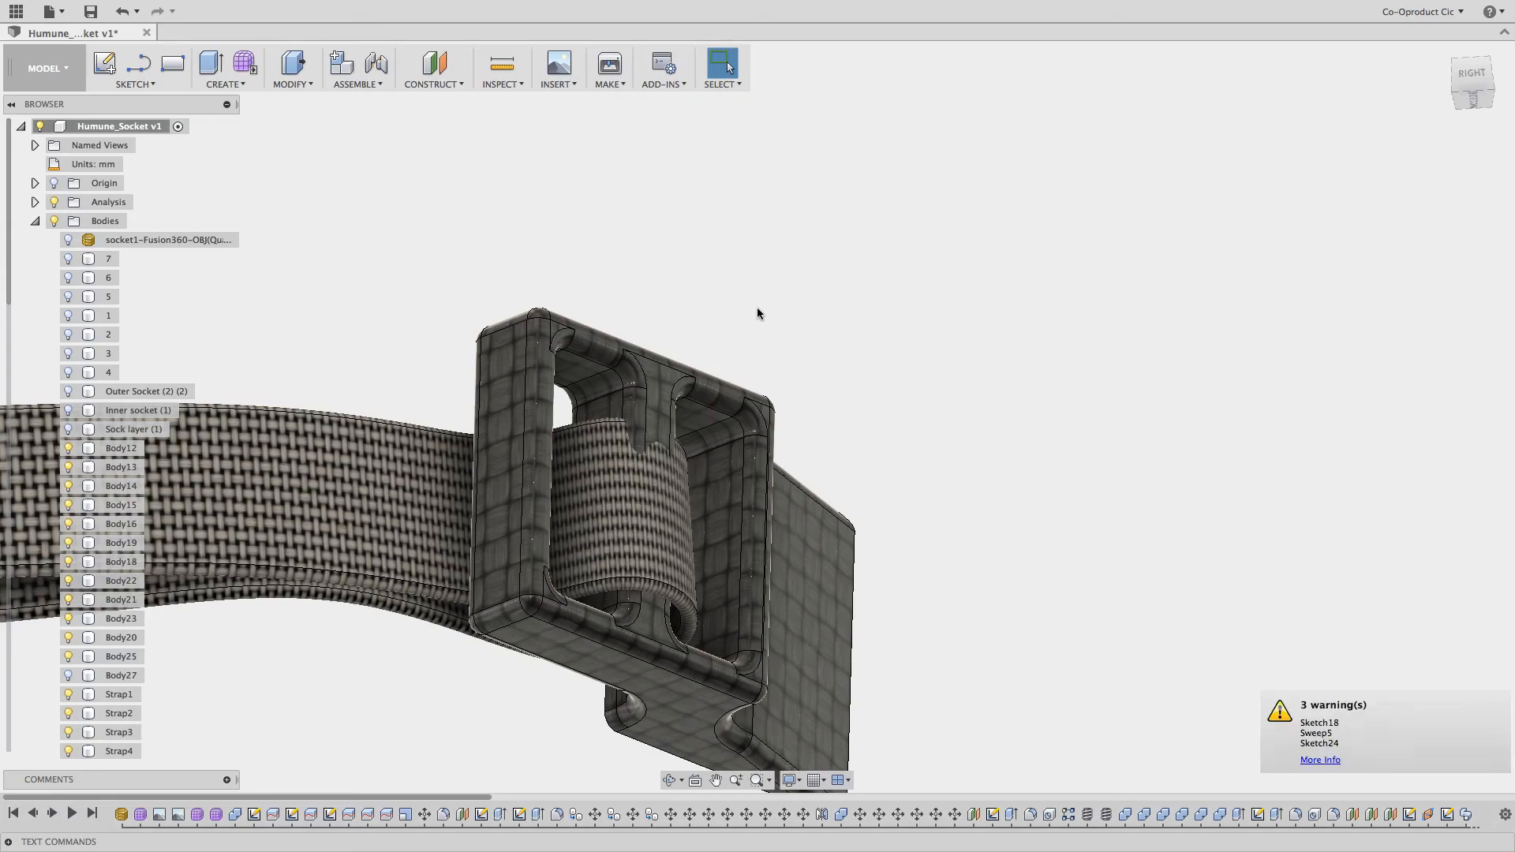
# Step: Examine the filleted buckles and the strap looping through their slots from several angles
pyautogui.keyDown('shift'); pyautogui.scroll(-5, 756, 307); pyautogui.keyUp('shift')
pyautogui.keyDown('shift'); pyautogui.scroll(-5, 756, 312); pyautogui.keyUp('shift')
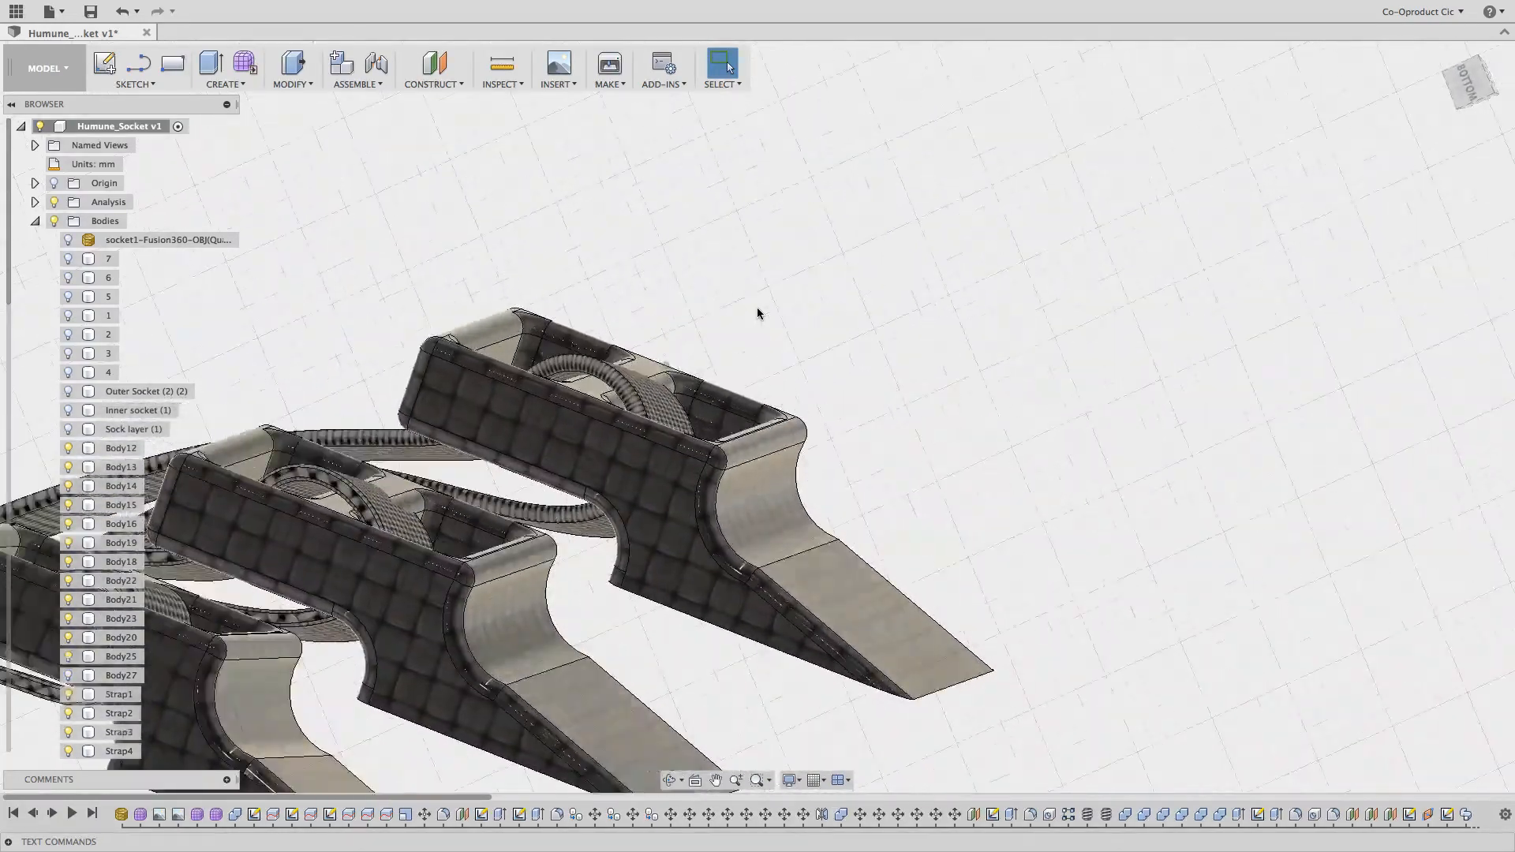
pyautogui.keyDown('shift'); pyautogui.scroll(3, 757, 312); pyautogui.keyUp('shift')
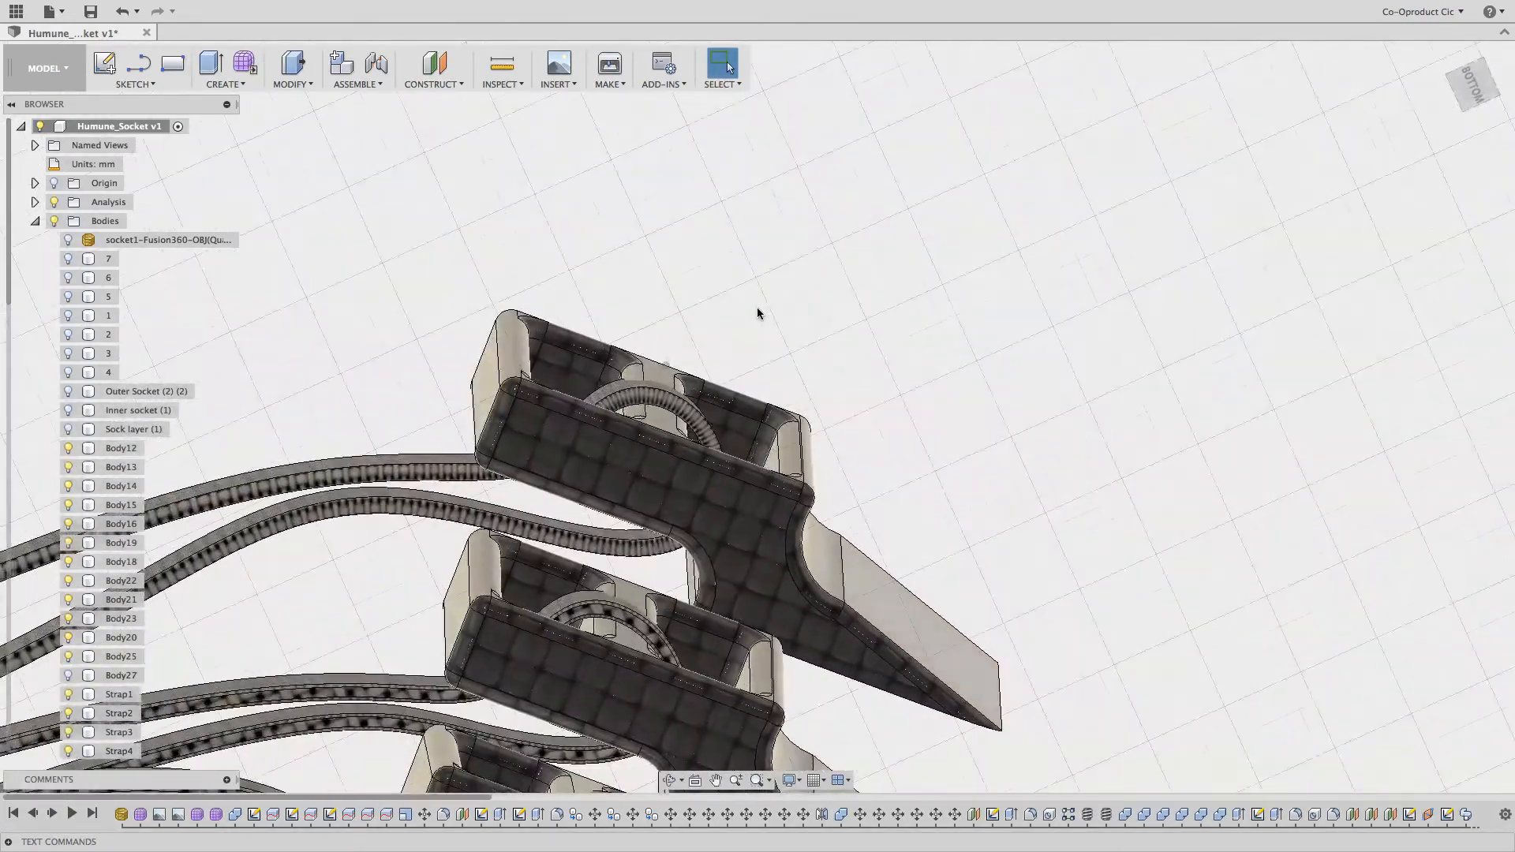
pyautogui.keyDown('shift'); pyautogui.scroll(-5, 757, 313); pyautogui.keyUp('shift')
pyautogui.keyDown('shift'); pyautogui.scroll(5, 756, 313); pyautogui.keyUp('shift')
pyautogui.keyDown('shift'); pyautogui.scroll(-5, 757, 313); pyautogui.keyUp('shift')
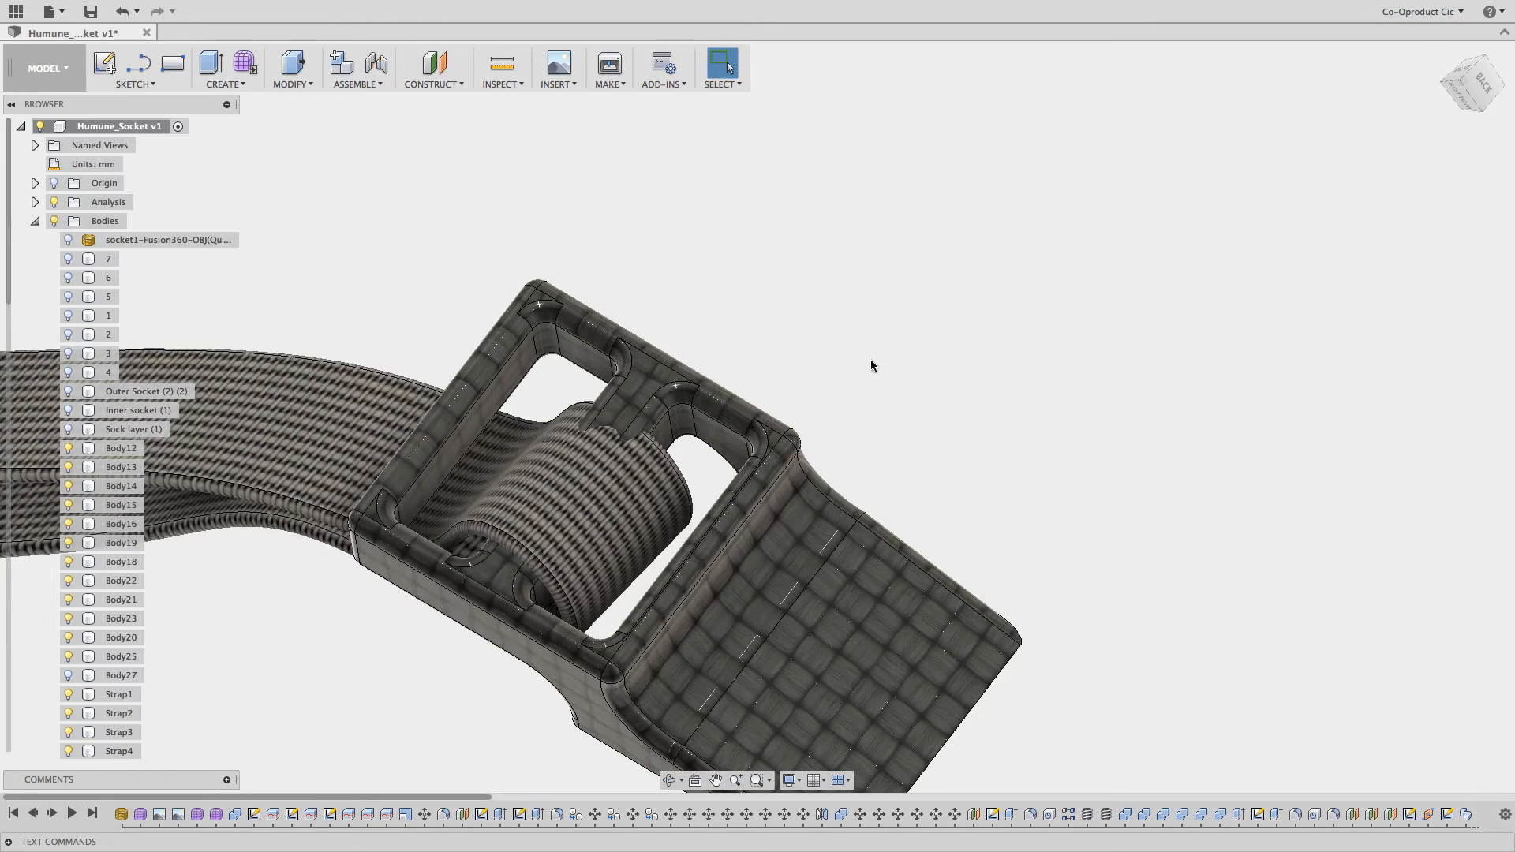
pyautogui.keyDown('shift'); pyautogui.scroll(5, 827, 355); pyautogui.keyUp('shift')
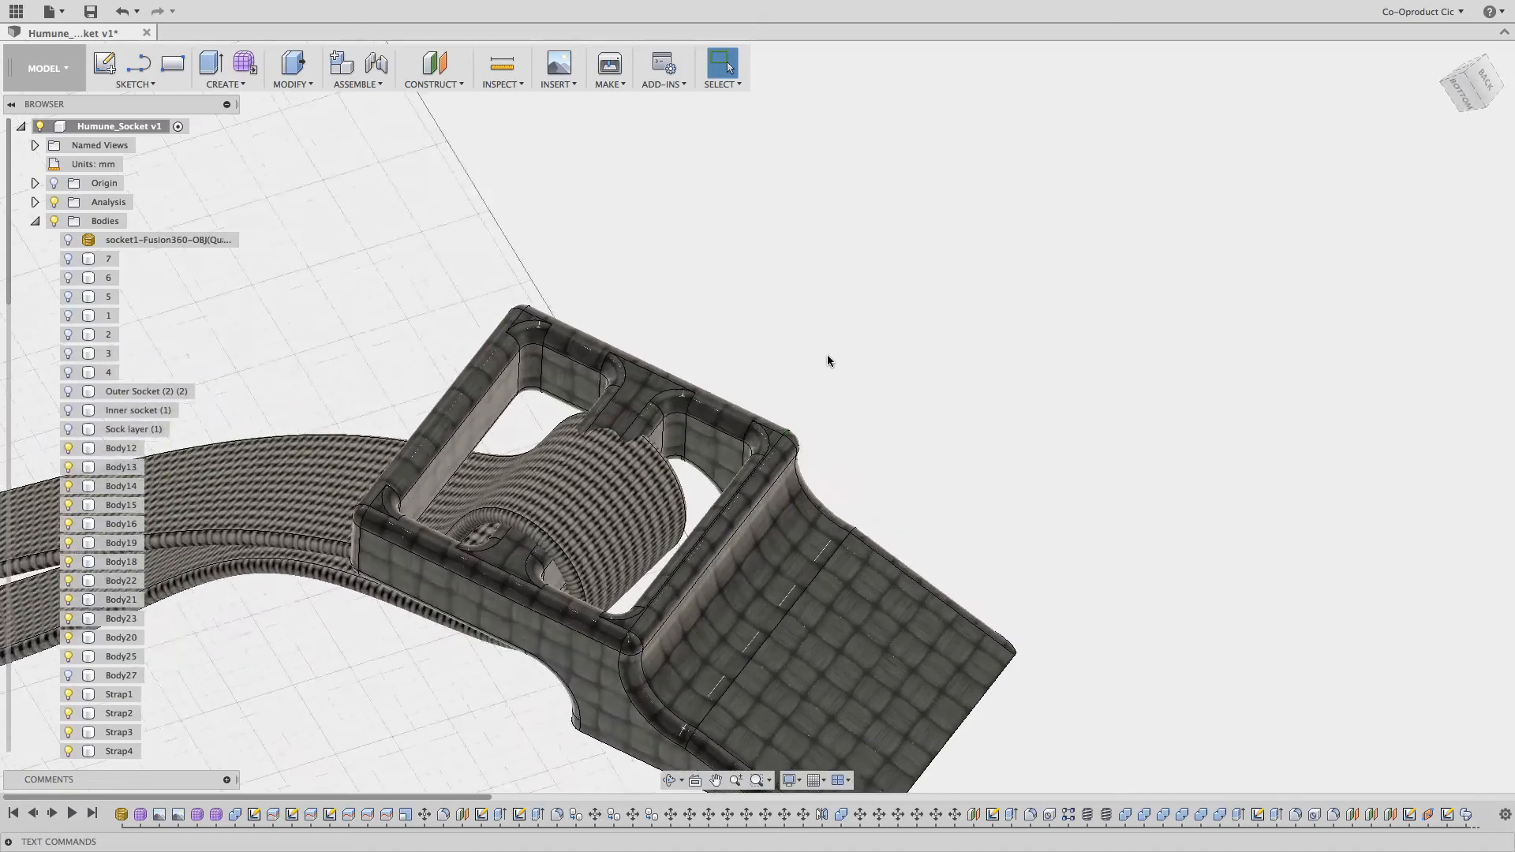
pyautogui.keyDown('shift'); pyautogui.scroll(2, 827, 361); pyautogui.keyUp('shift')
pyautogui.keyDown('shift'); pyautogui.hscroll(-3, 906, 386); pyautogui.keyUp('shift')
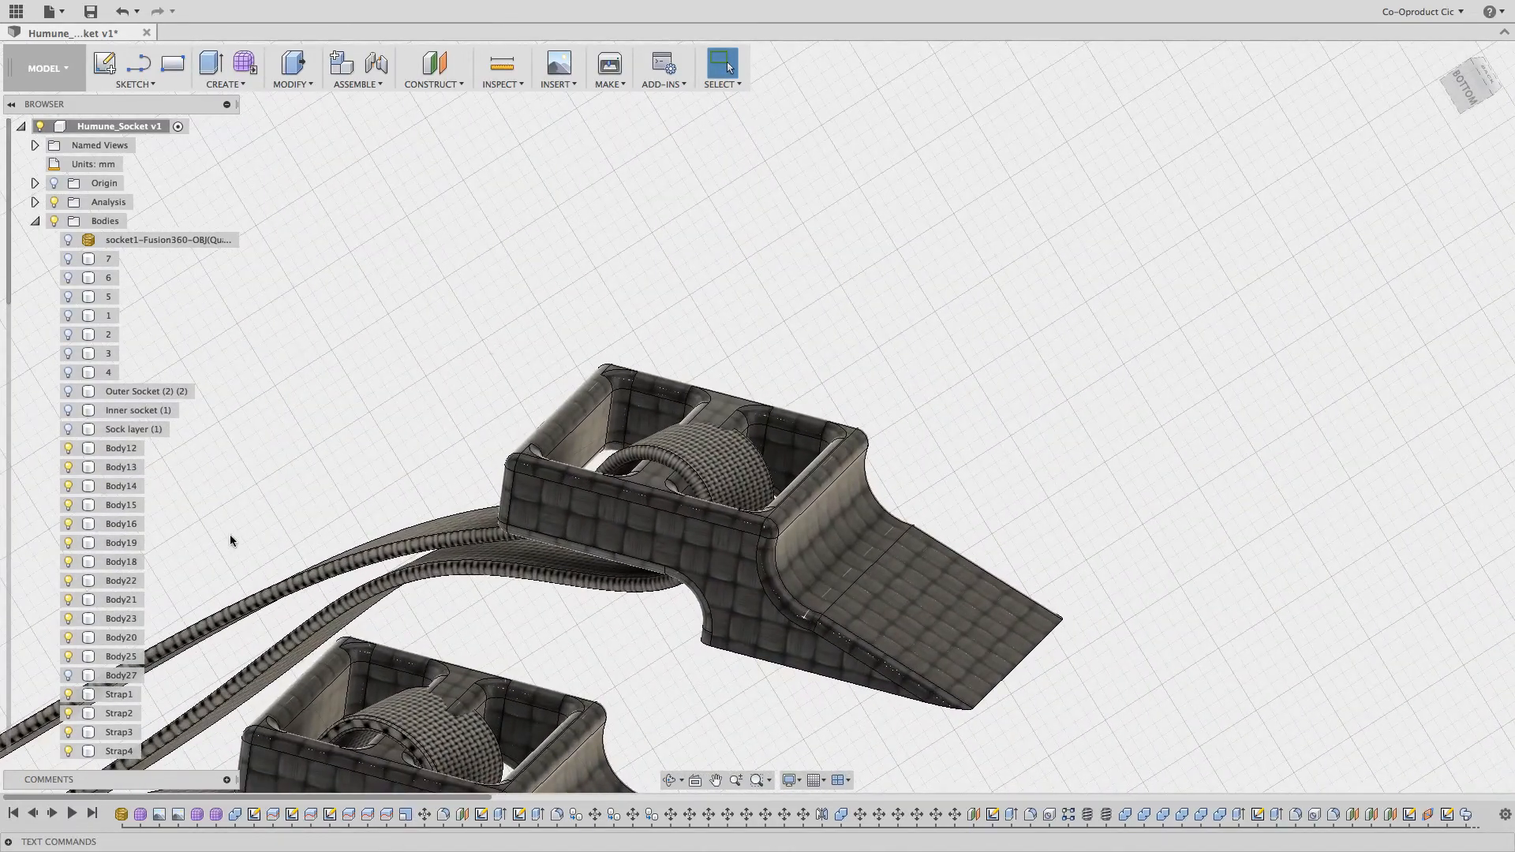
# Step: Display Sketch20, the path sketch of the strap running through the buckle
pyautogui.click(35, 221)
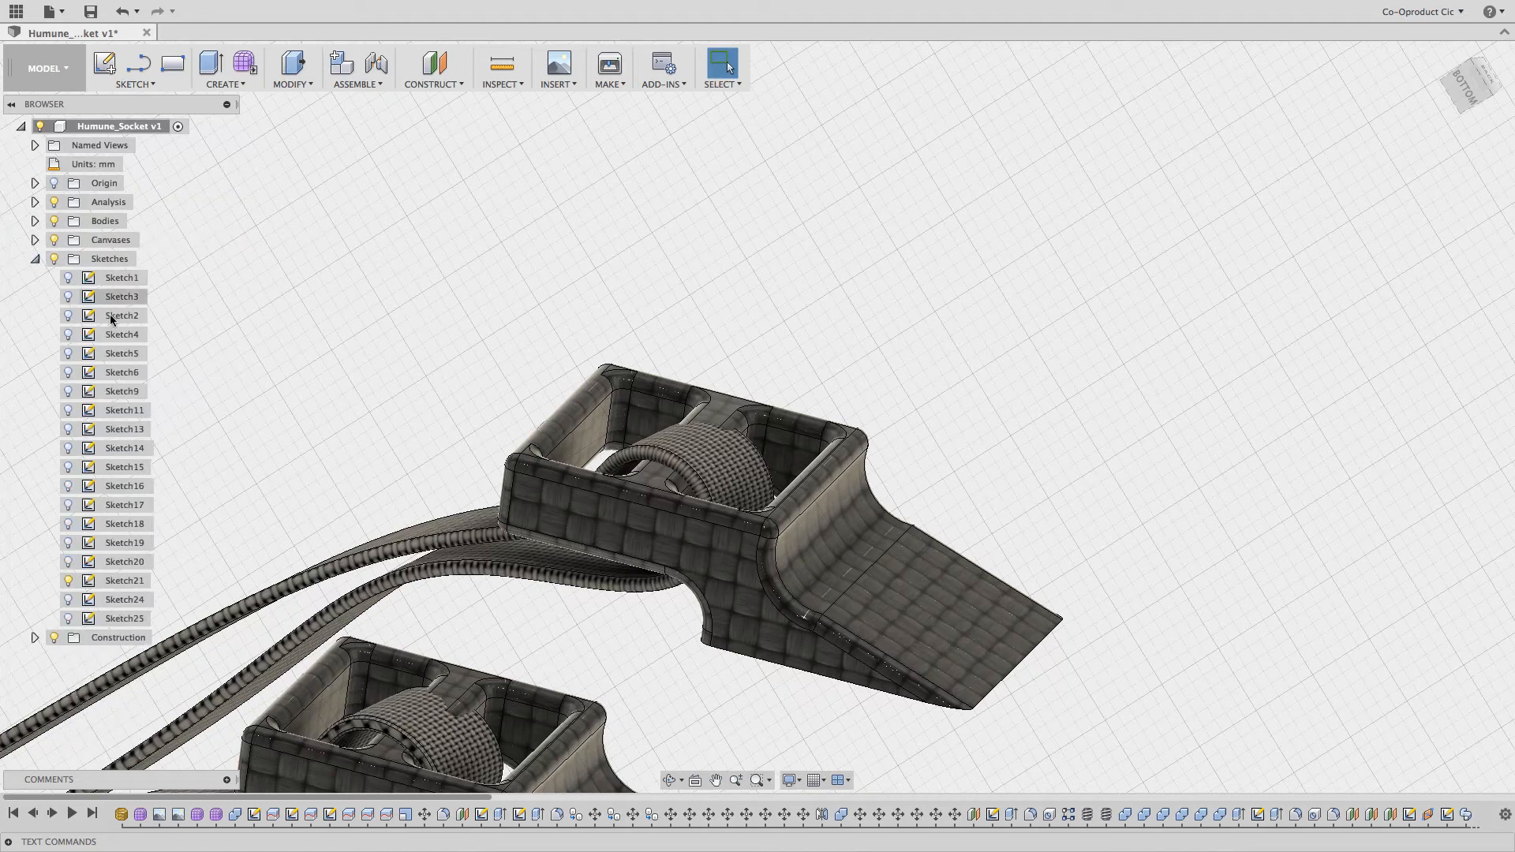
pyautogui.click(71, 562)
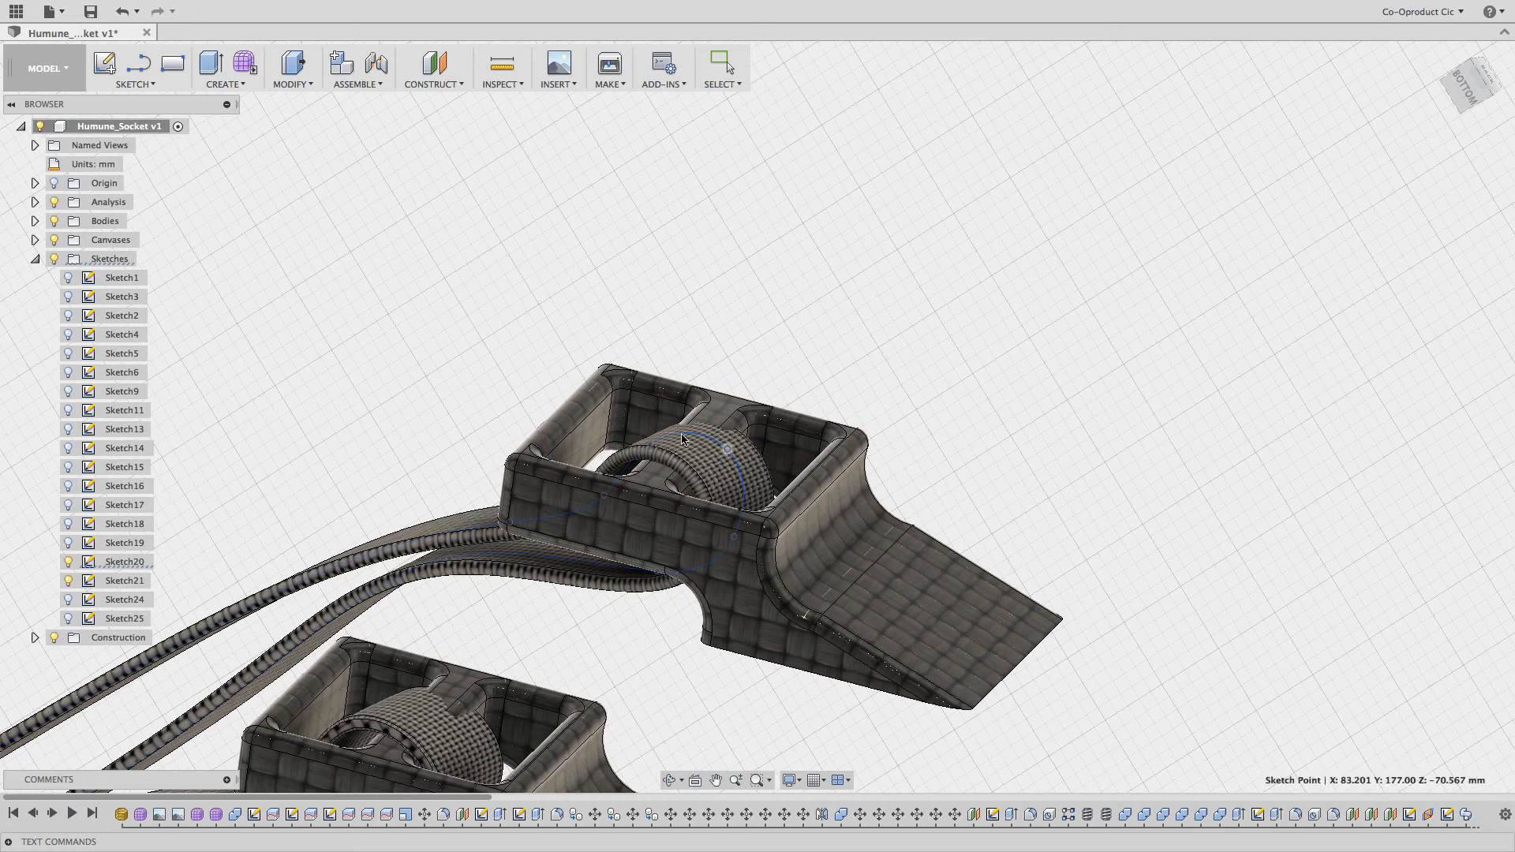
pyautogui.press('Escape')
pyautogui.press('Escape')
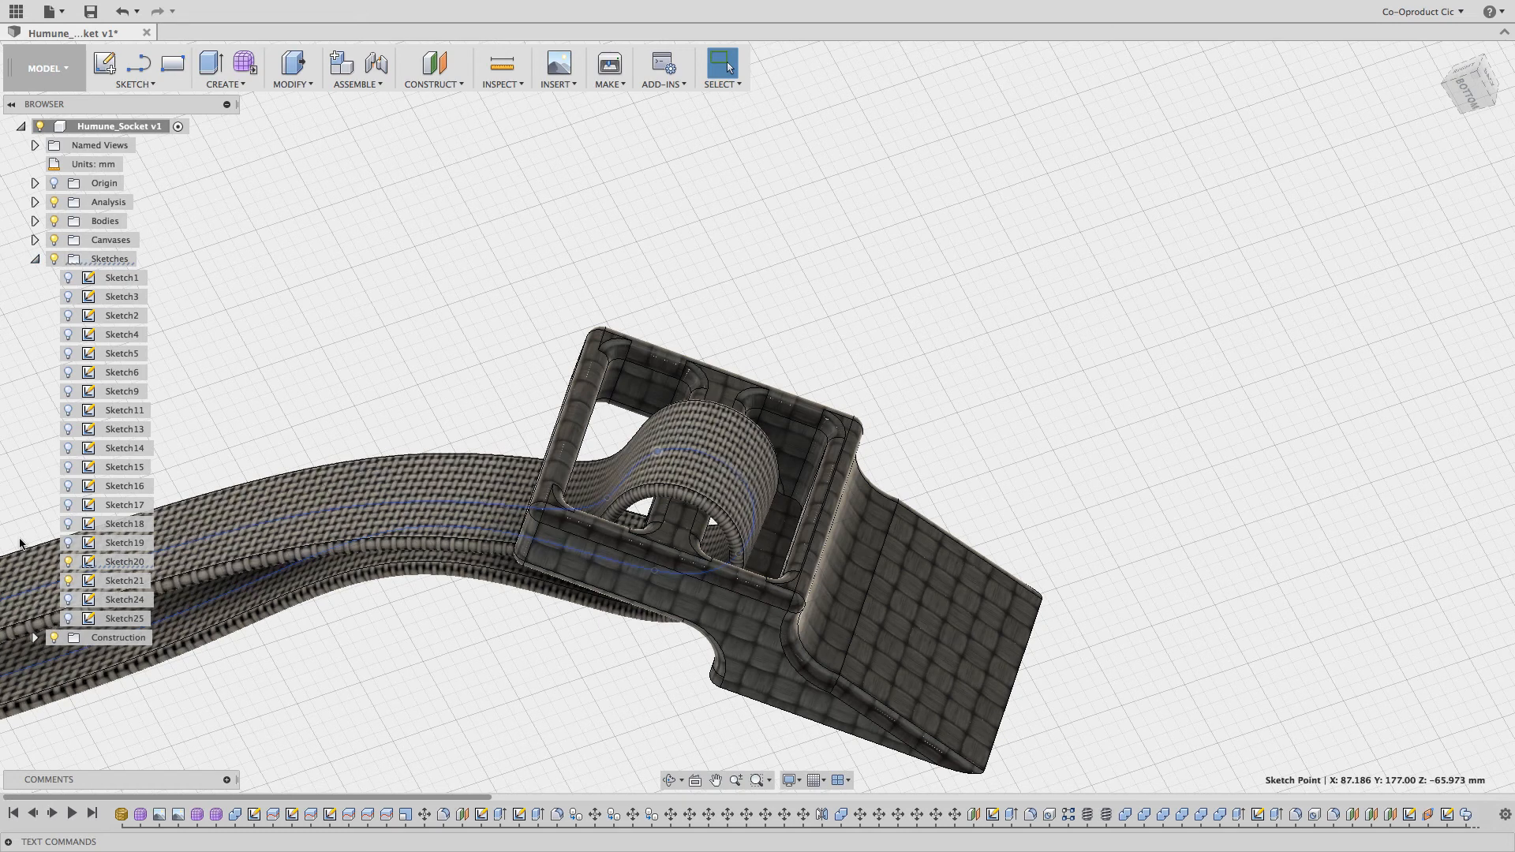
# Step: Show the Inner socket, Sock layer and Outer Socket bodies again around the buckles and straps
pyautogui.click(37, 259)
pyautogui.click(36, 220)
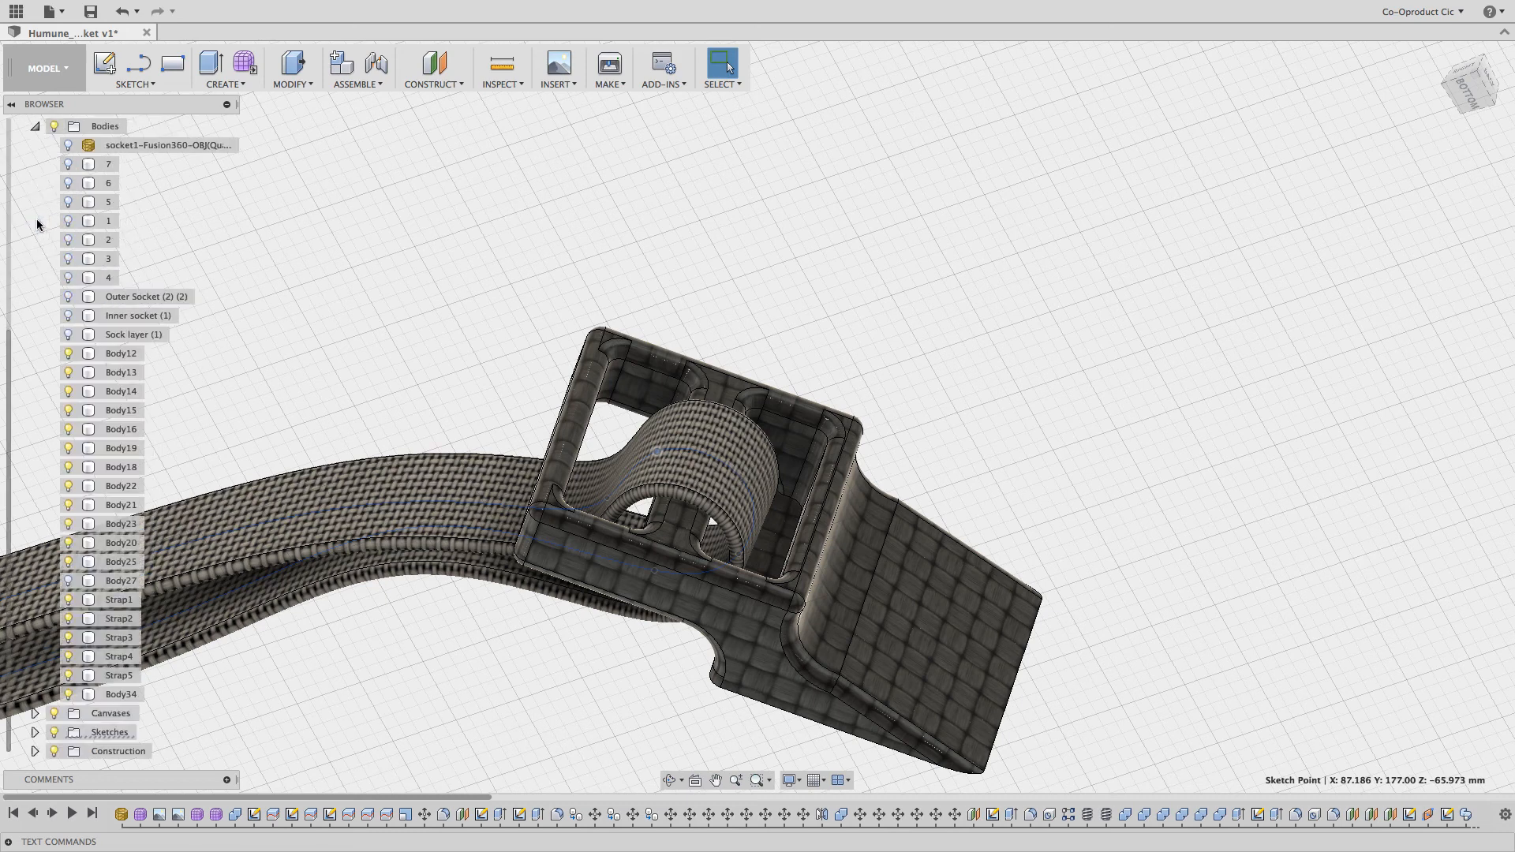
pyautogui.click(67, 315)
pyautogui.click(68, 334)
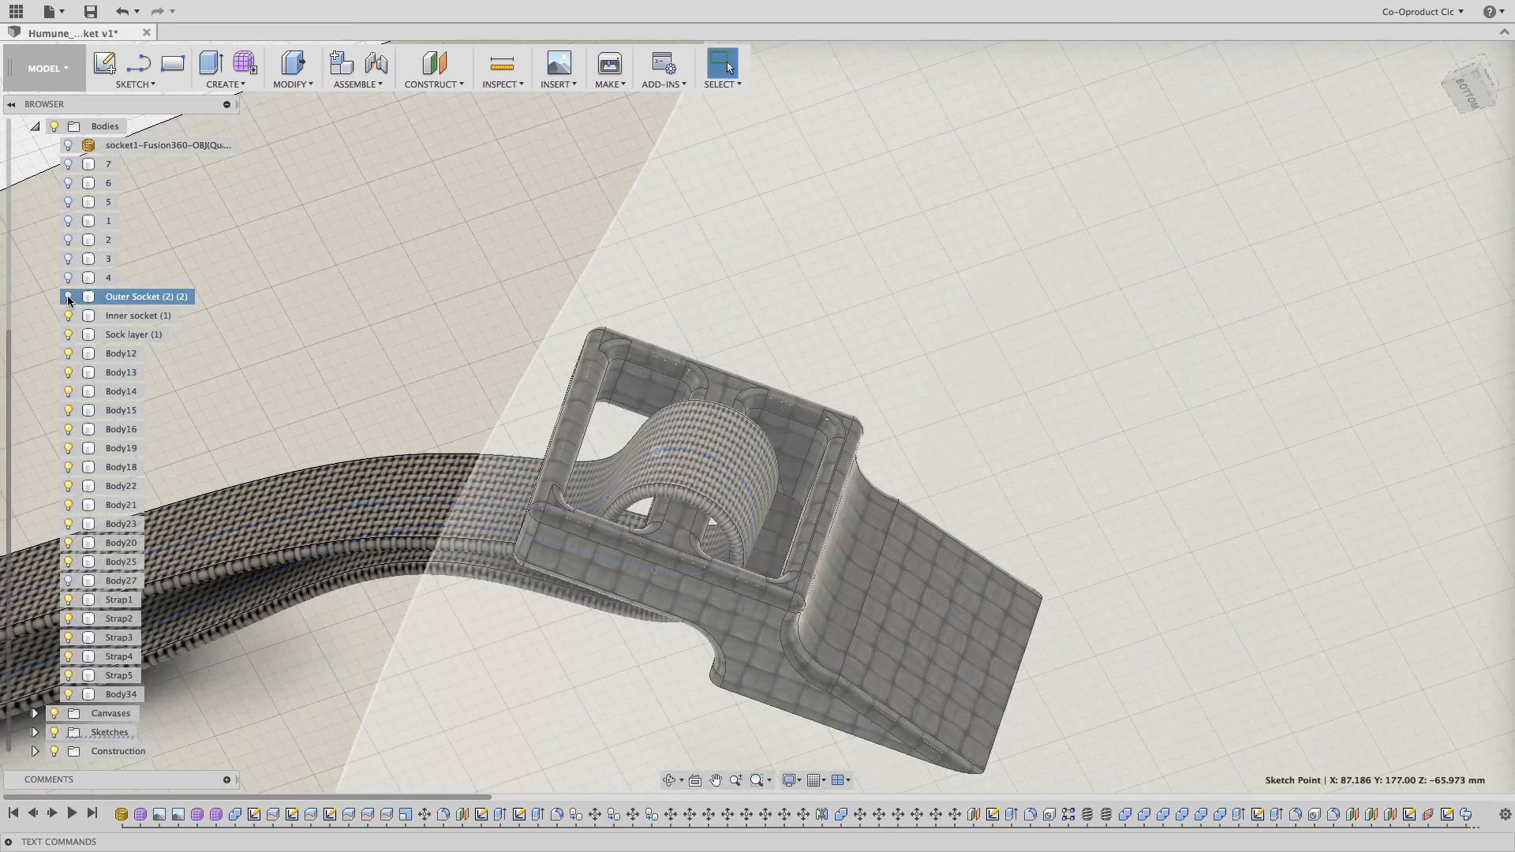
pyautogui.press('v')
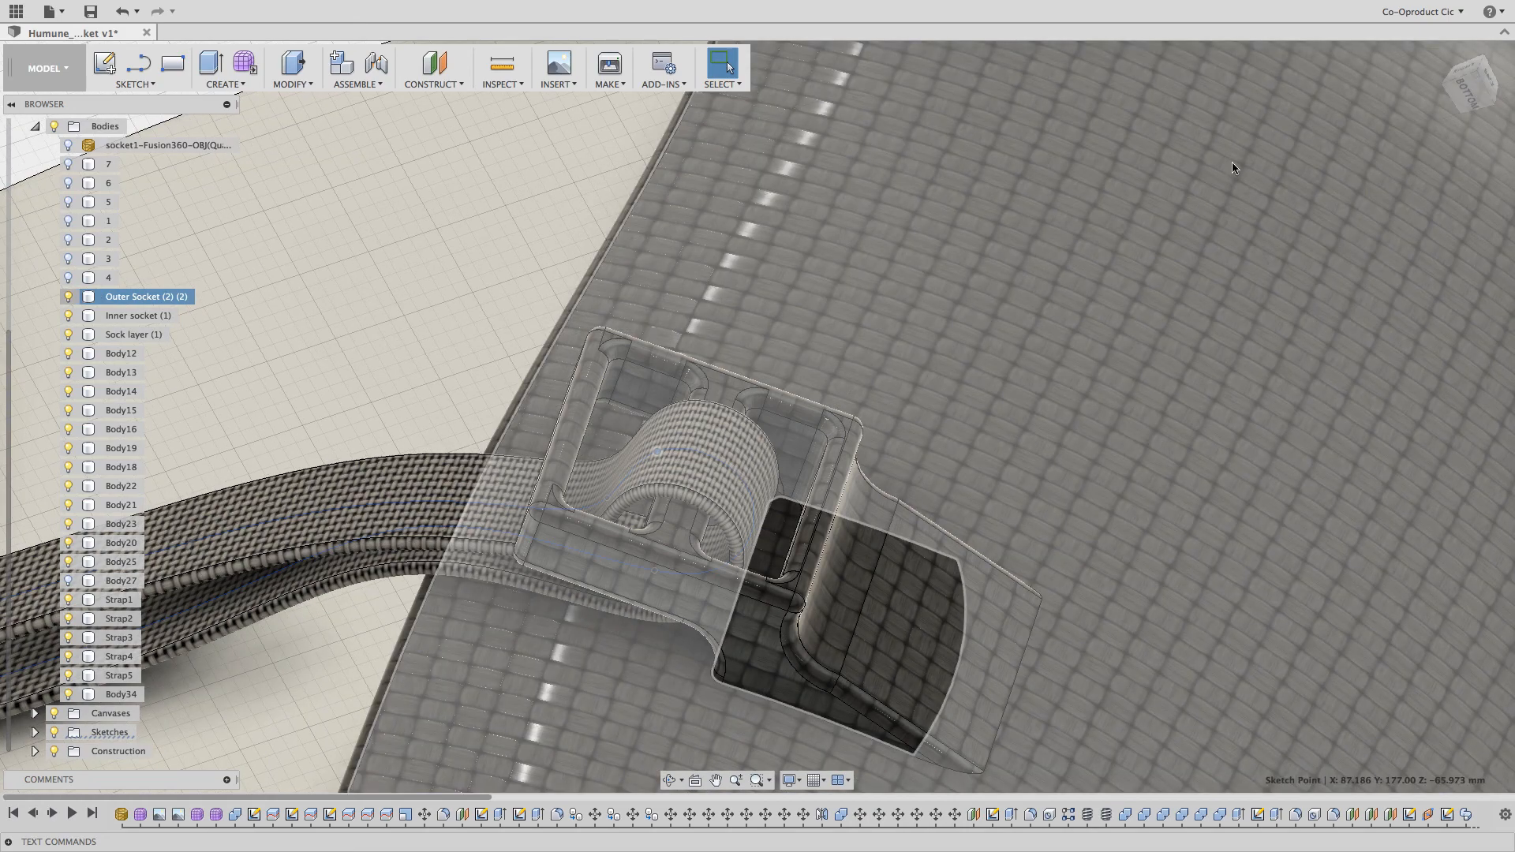
pyautogui.click(1442, 53)
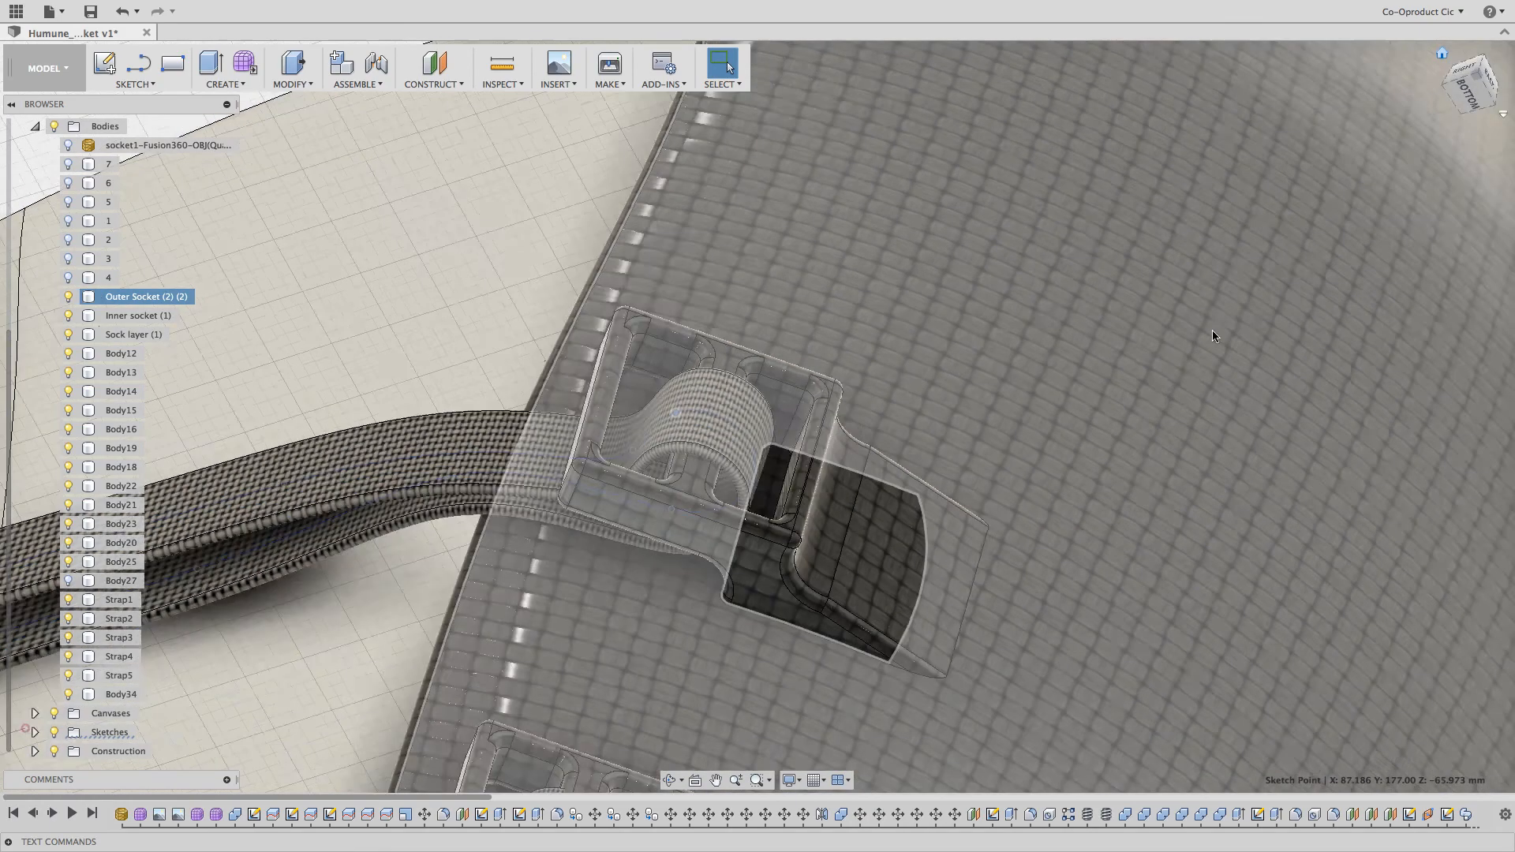